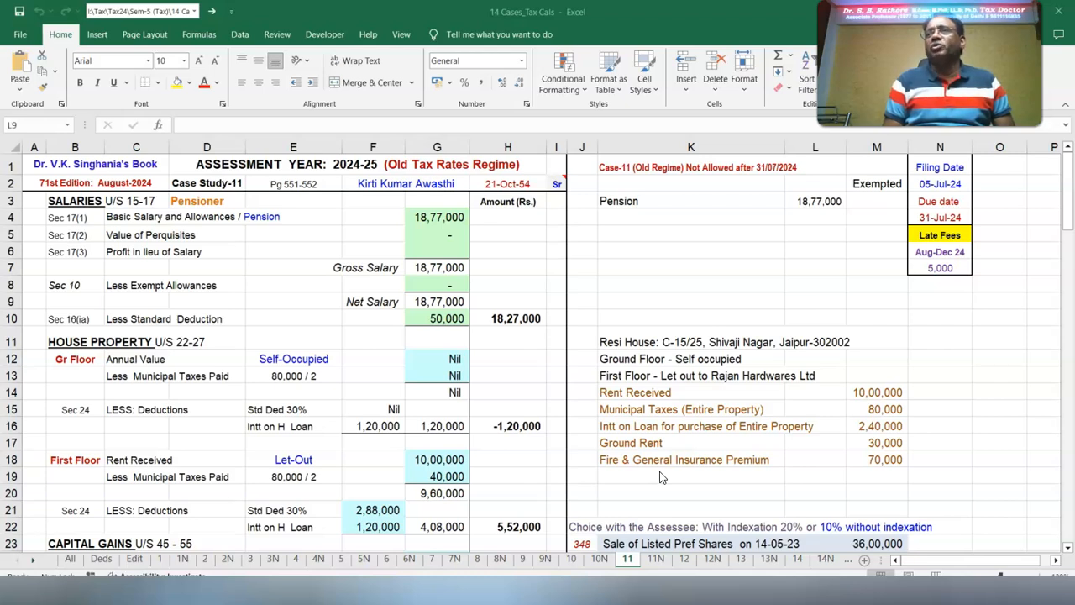
Review the Case Study-11 old-regime computation from house property through capital gains, other sources, Chapter VI-A deductions and total income
{"action": "scroll", "coordinate": [660, 477], "scroll_direction": "down", "scroll_amount": 7}
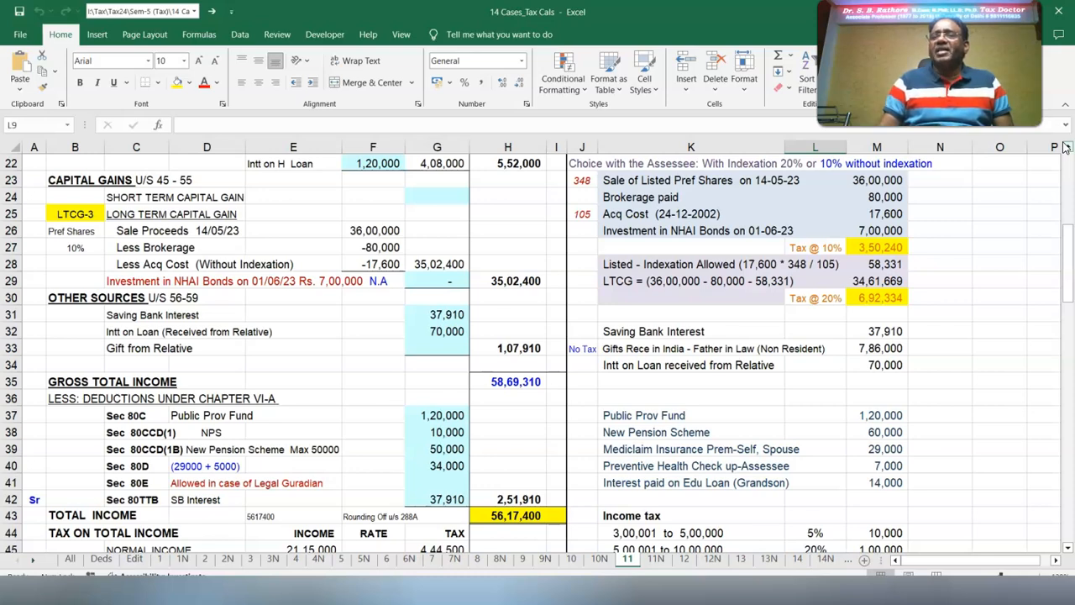
{"action": "scroll", "coordinate": [1059, 210], "scroll_direction": "down", "scroll_amount": 6}
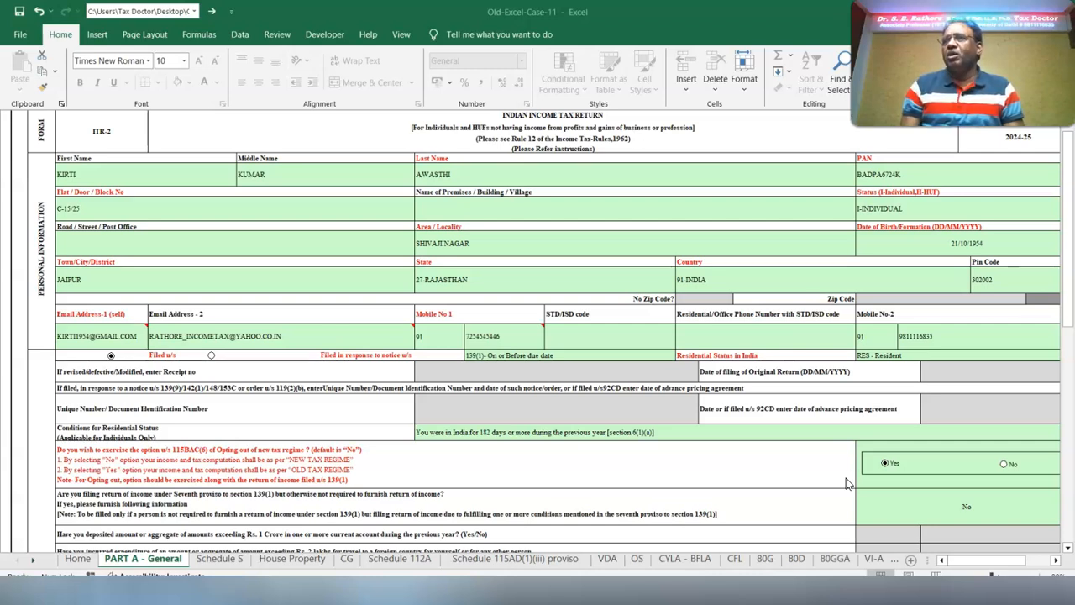
Check the PART A - General details of the ITR-2 return through to the end and validate the sheet
{"action": "left_click", "coordinate": [1067, 548]}
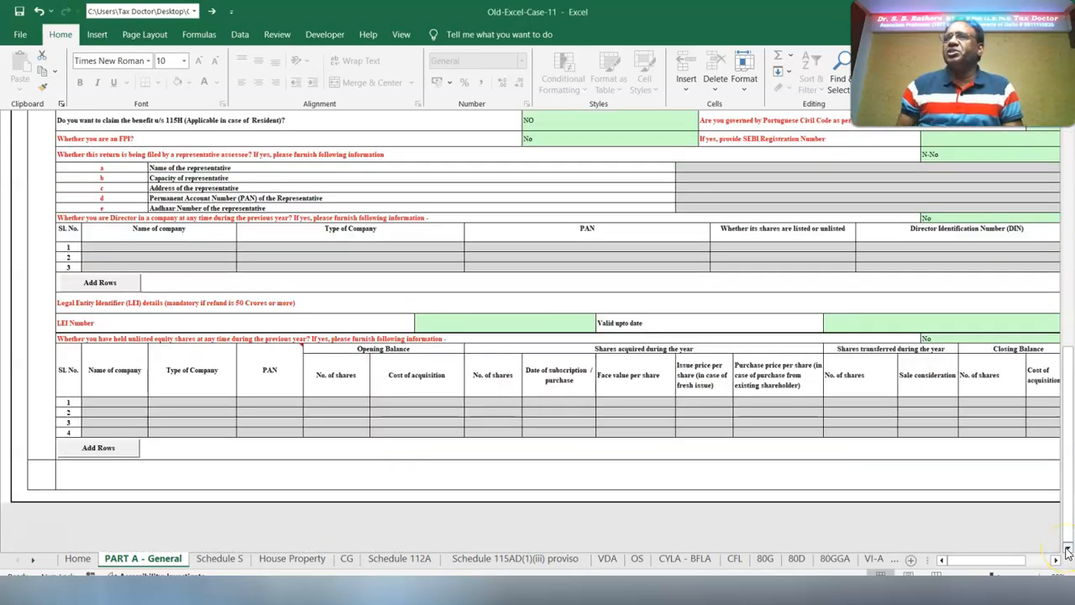
{"action": "left_click", "coordinate": [1034, 272]}
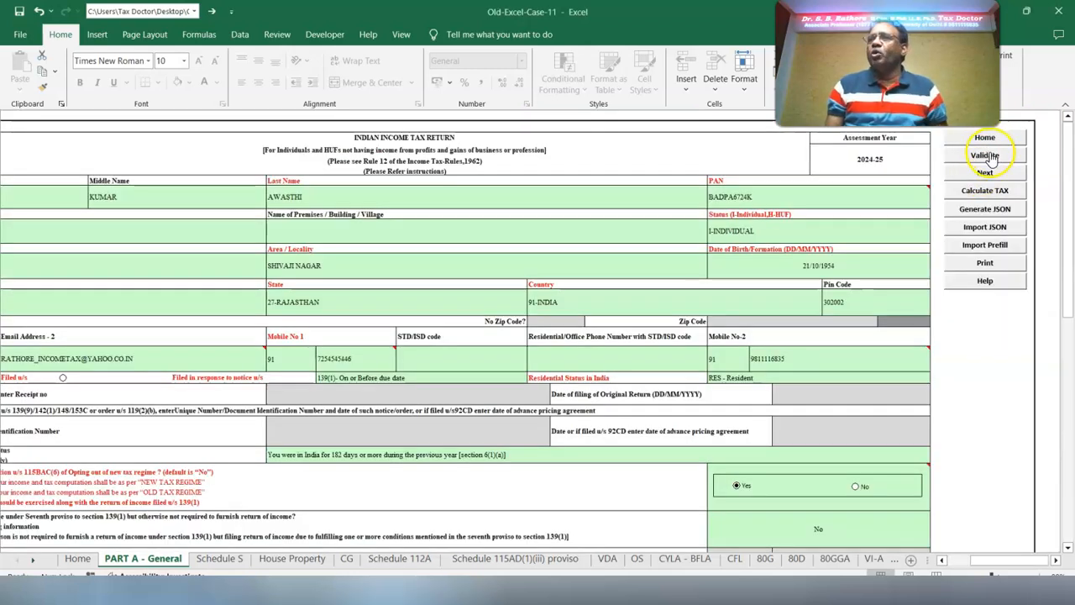
{"action": "left_click", "coordinate": [984, 155]}
{"action": "left_click", "coordinate": [525, 331]}
Check the nature of salary entry and the salary details in Schedule S, and validate the schedule
{"action": "left_click", "coordinate": [214, 559]}
{"action": "left_click", "coordinate": [969, 575]}
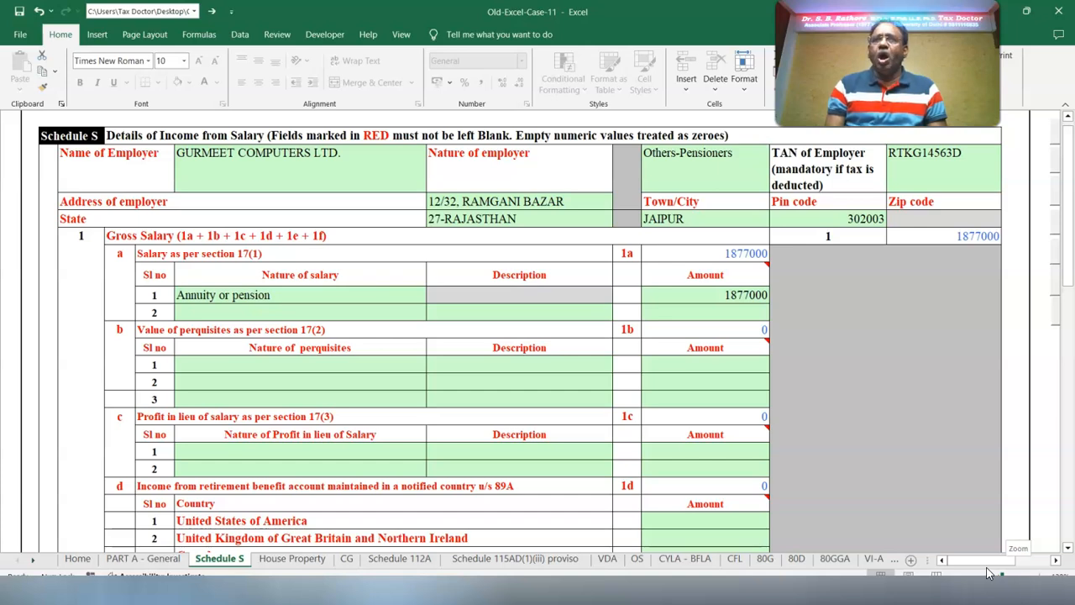
{"action": "left_click", "coordinate": [251, 299]}
{"action": "left_click", "coordinate": [431, 295]}
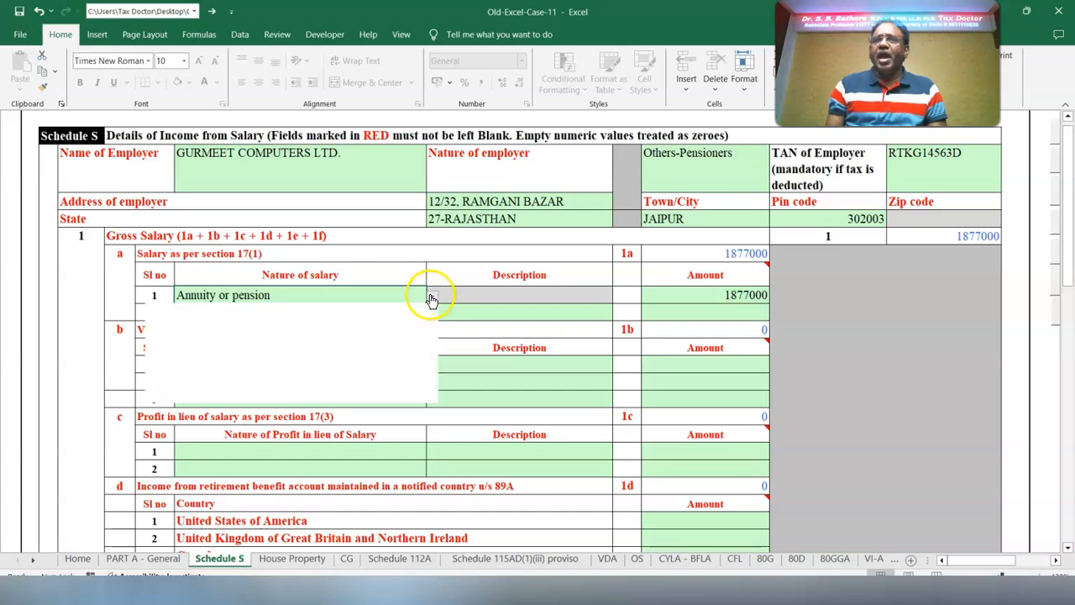
{"action": "left_click", "coordinate": [429, 294]}
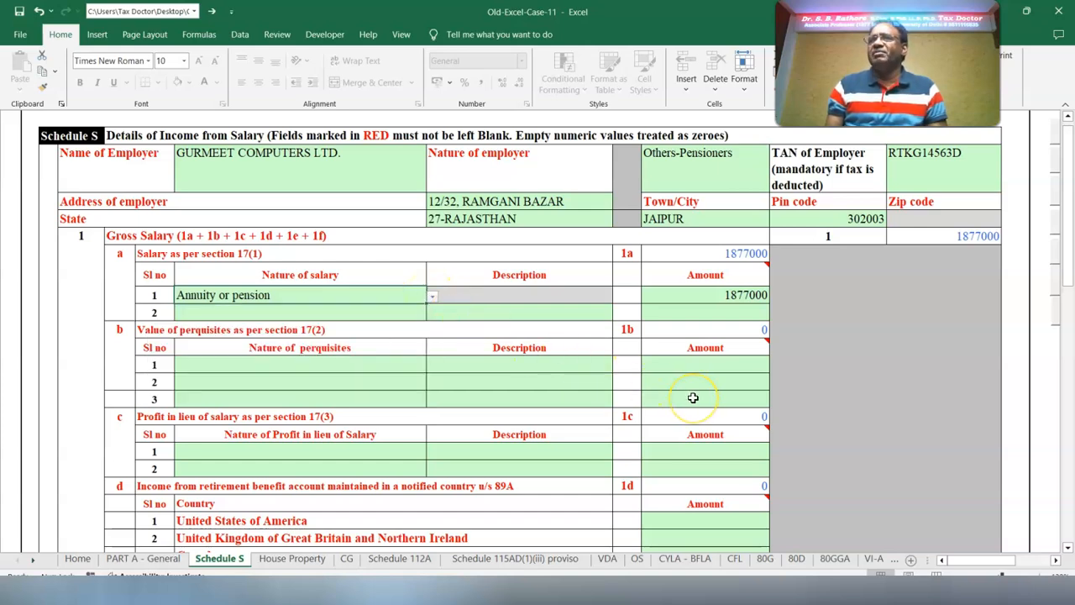
{"action": "scroll", "coordinate": [693, 397], "scroll_direction": "down", "scroll_amount": 10}
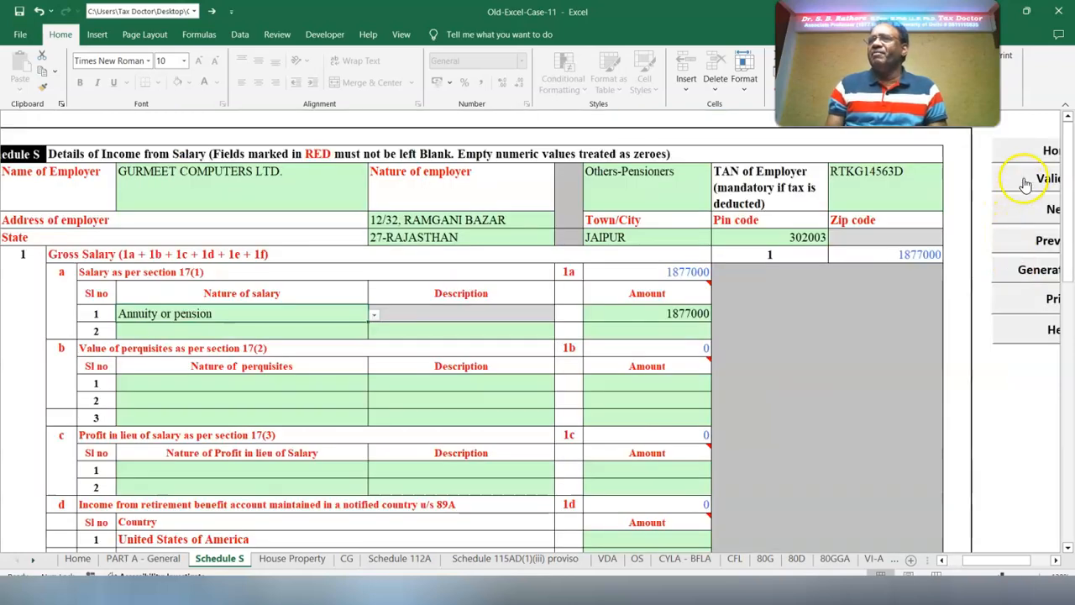
{"action": "left_click", "coordinate": [1025, 179]}
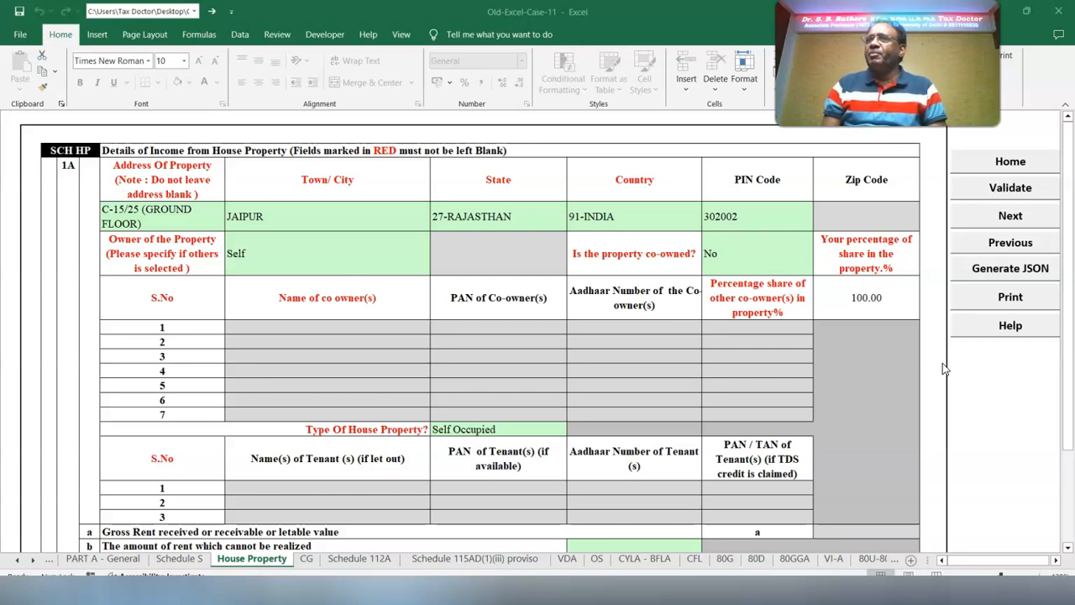
Examine the House Property schedule for the self-occupied ground floor and the let-out first floor
{"action": "scroll", "coordinate": [942, 363], "scroll_direction": "down", "scroll_amount": 9}
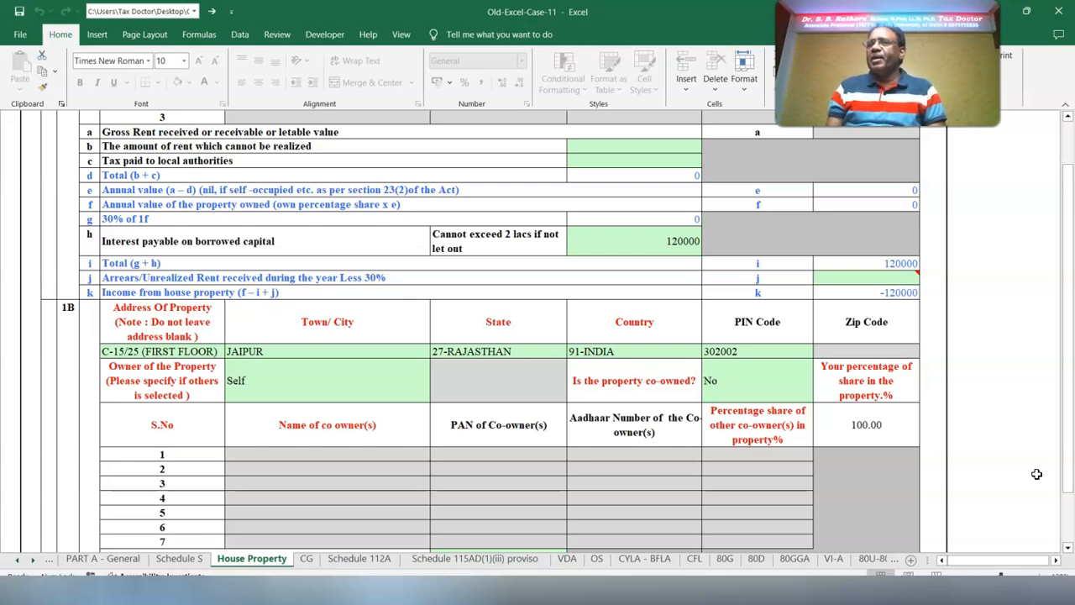
{"action": "scroll", "coordinate": [1050, 539], "scroll_direction": "down", "scroll_amount": 8}
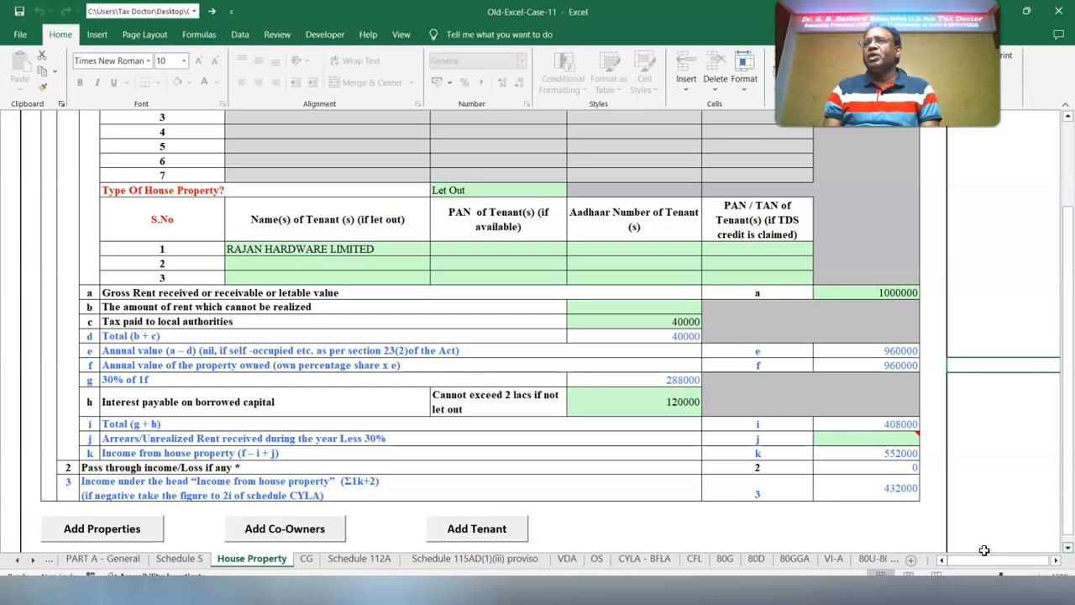
Examine the CG schedule from short-term gains through listed-securities long-term gains to the accrual table by date
{"action": "key", "text": "ctrl+Page_Down"}
{"action": "scroll", "coordinate": [715, 422], "scroll_direction": "up", "scroll_amount": 3}
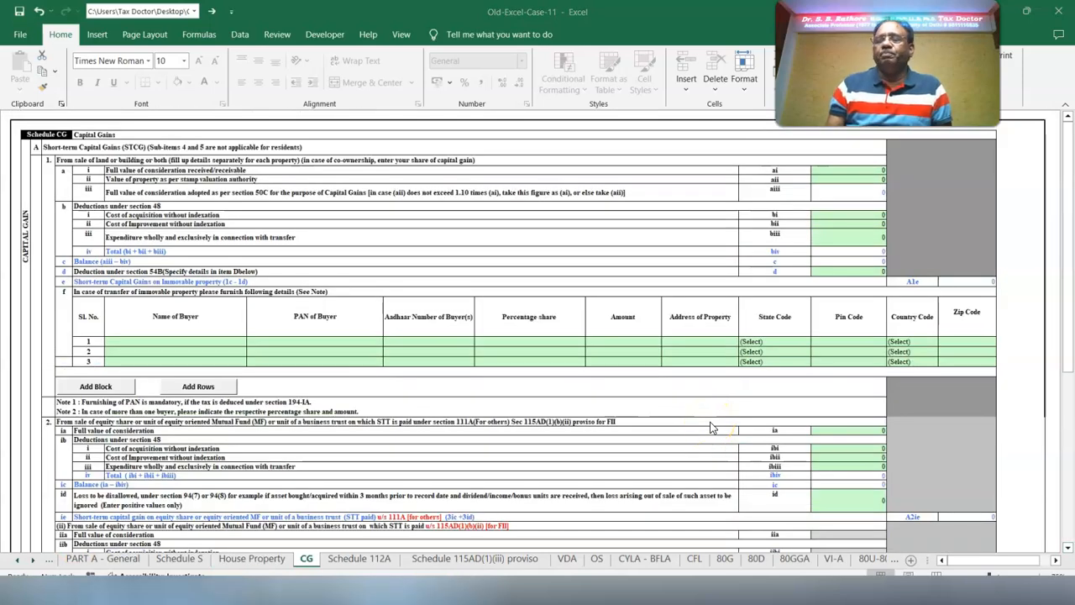
{"action": "scroll", "coordinate": [709, 422], "scroll_direction": "down", "scroll_amount": 15}
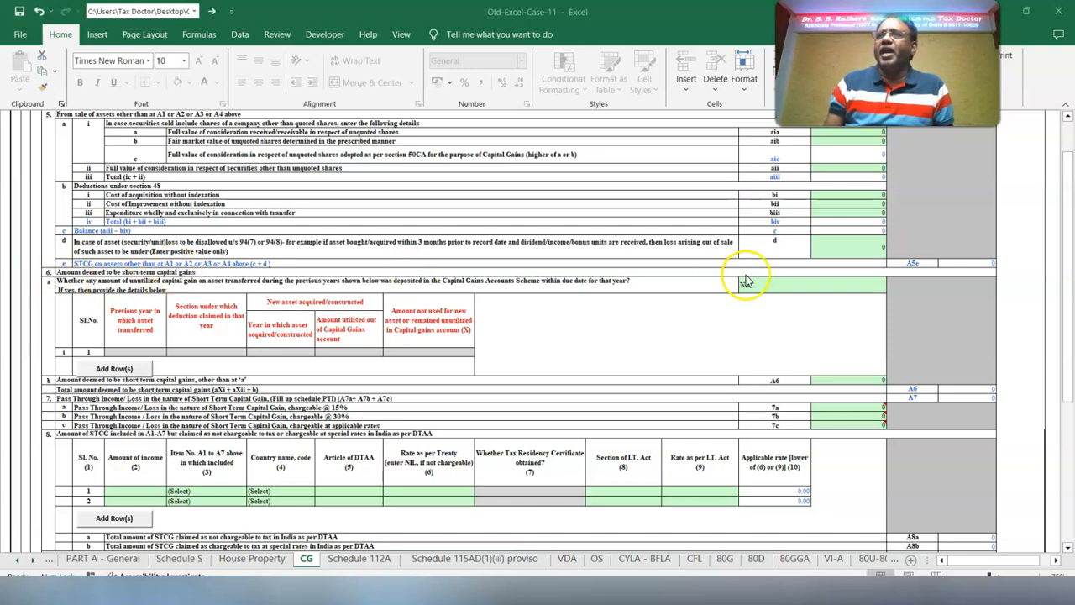
{"action": "scroll", "coordinate": [789, 287], "scroll_direction": "down", "scroll_amount": 10}
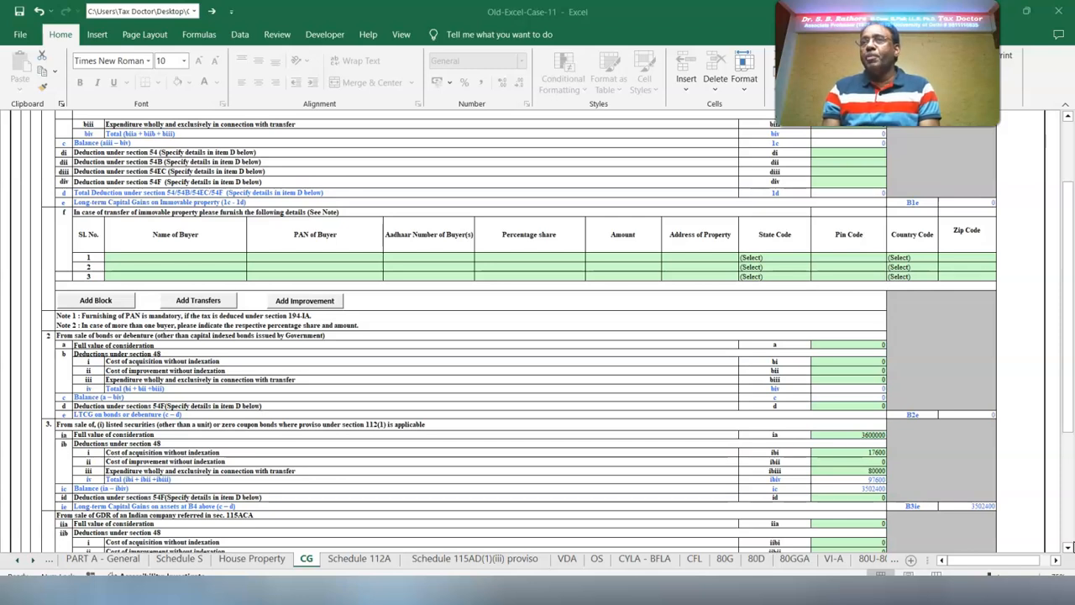
{"action": "scroll", "coordinate": [708, 492], "scroll_direction": "down", "scroll_amount": 10}
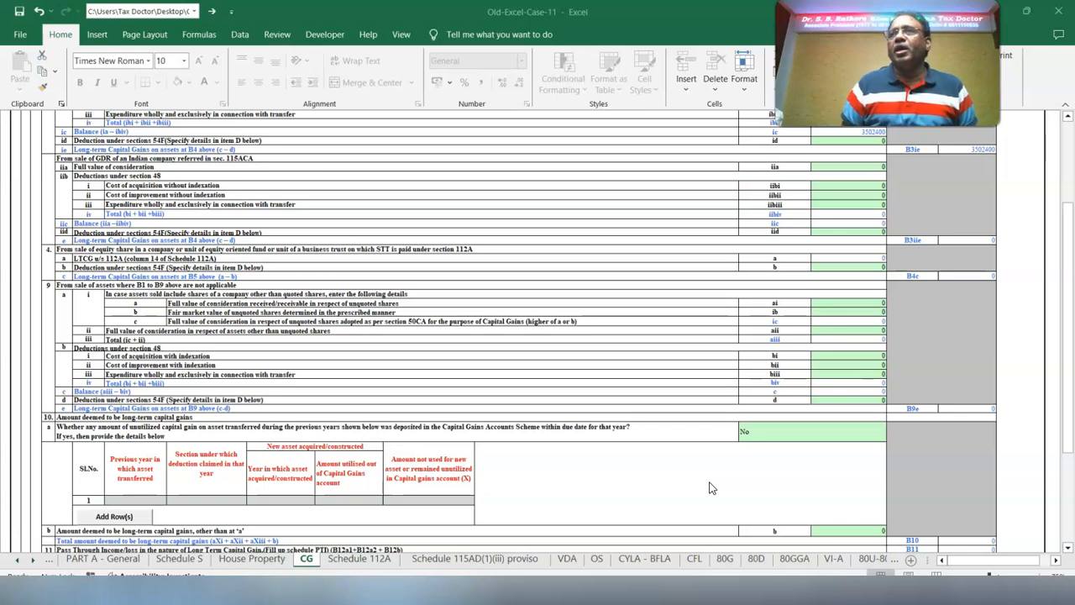
{"action": "scroll", "coordinate": [1020, 499], "scroll_direction": "down", "scroll_amount": 10}
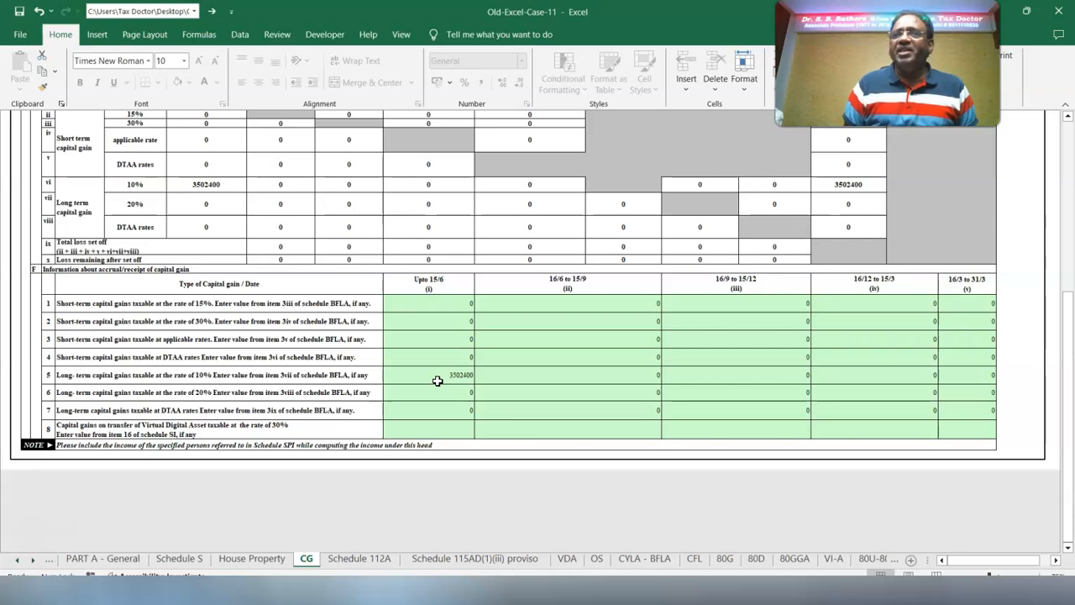
Review the income heads in Schedules CYLA and BFLA, and calculate the set-off of losses
{"action": "left_click", "coordinate": [645, 558]}
{"action": "left_click", "coordinate": [786, 455]}
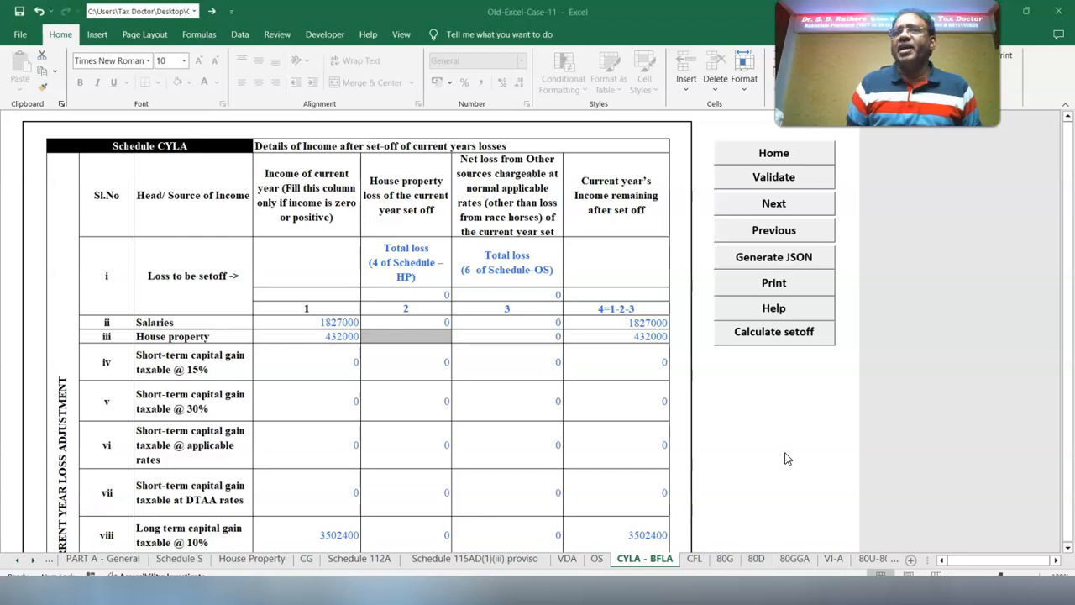
{"action": "scroll", "coordinate": [785, 458], "scroll_direction": "down", "scroll_amount": 5}
{"action": "left_click", "coordinate": [197, 115]}
{"action": "left_click", "coordinate": [98, 525]}
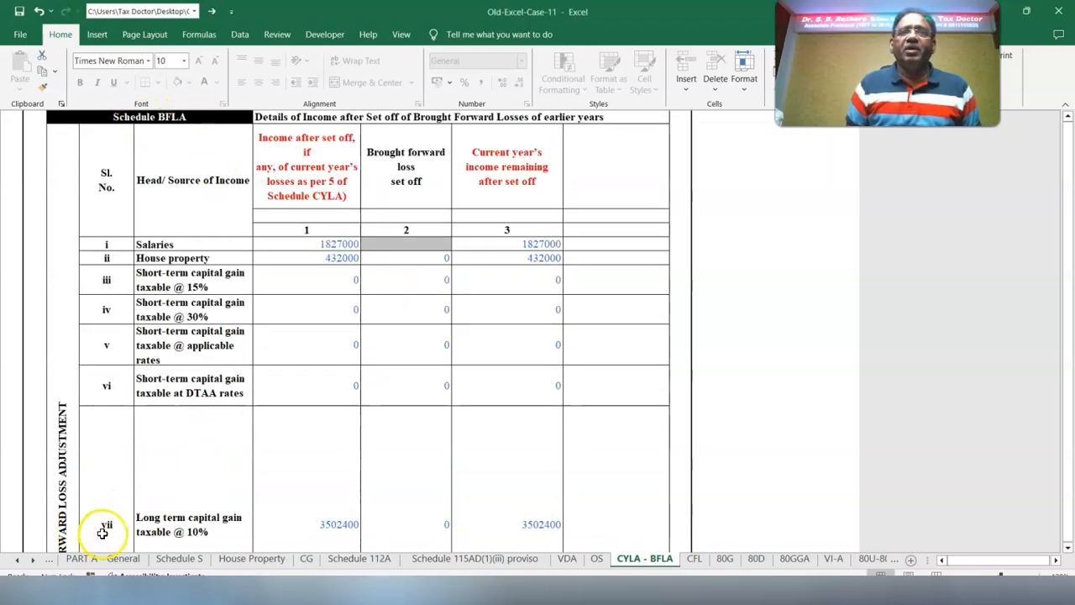
{"action": "left_click", "coordinate": [212, 550]}
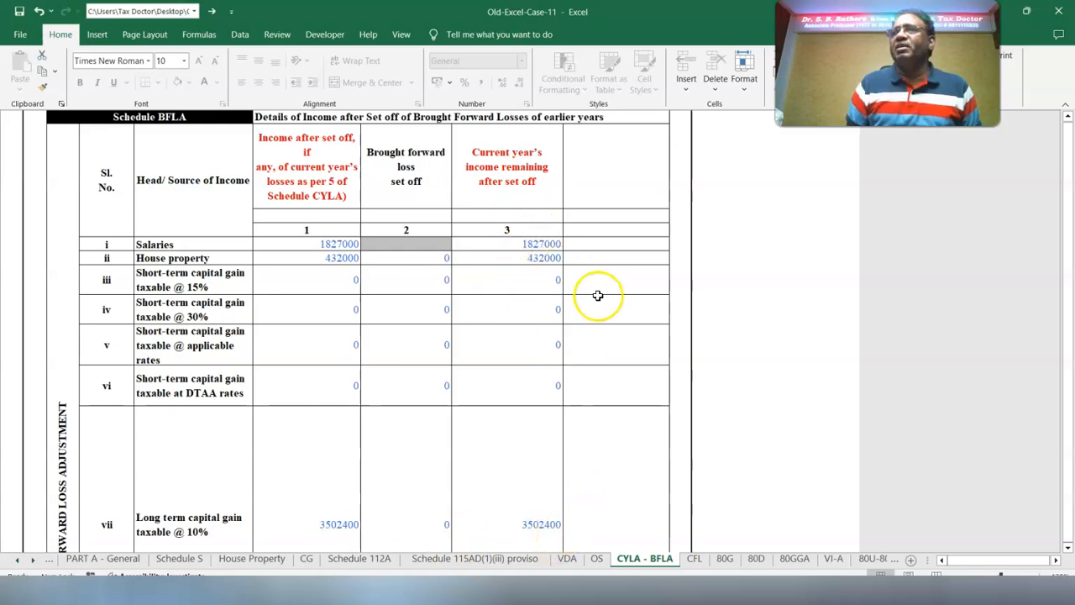
{"action": "scroll", "coordinate": [652, 381], "scroll_direction": "up", "scroll_amount": 10}
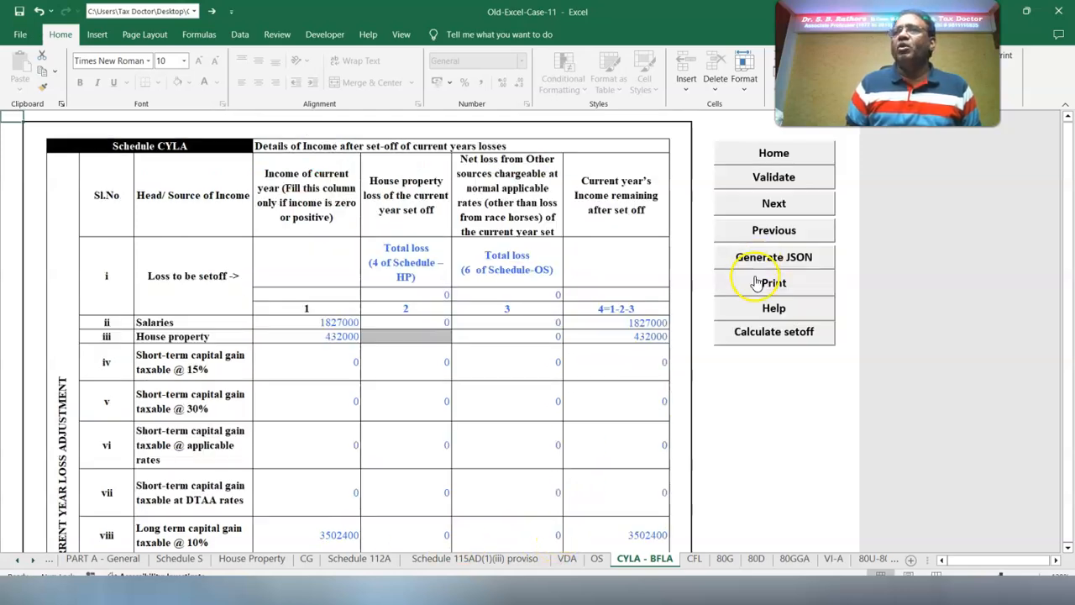
{"action": "left_click", "coordinate": [767, 334]}
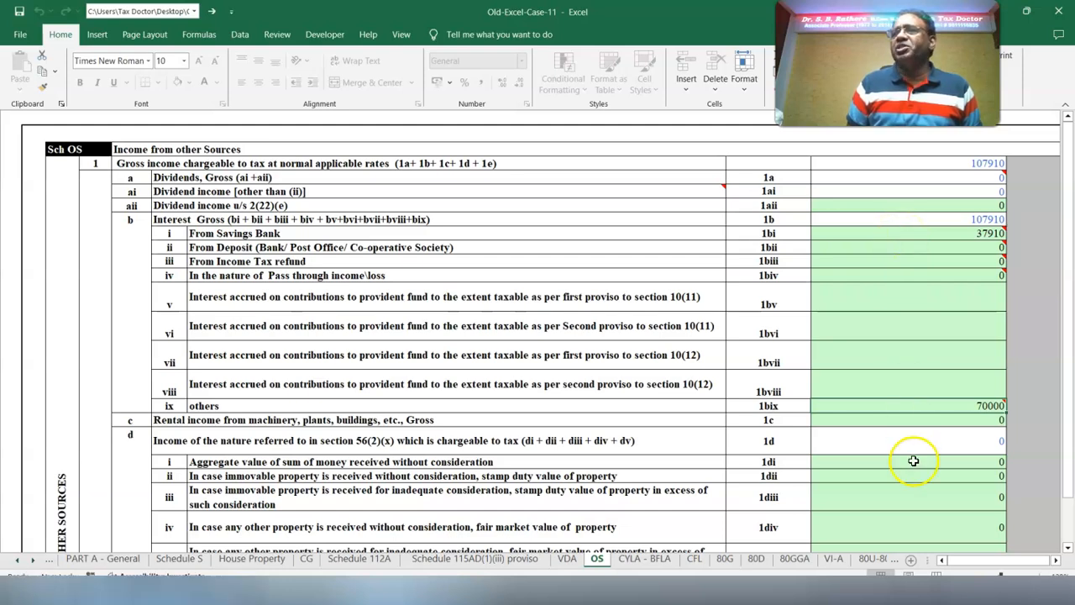
Check the other interest and gross income entries in Schedule OS and validate the schedule
{"action": "left_click", "coordinate": [900, 407]}
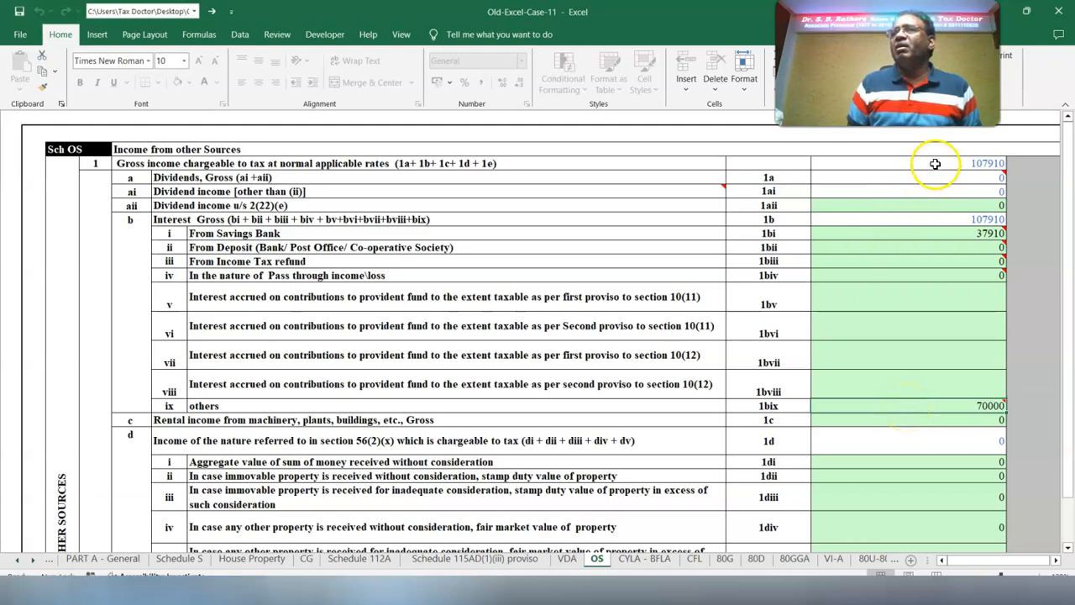
{"action": "left_click", "coordinate": [980, 161]}
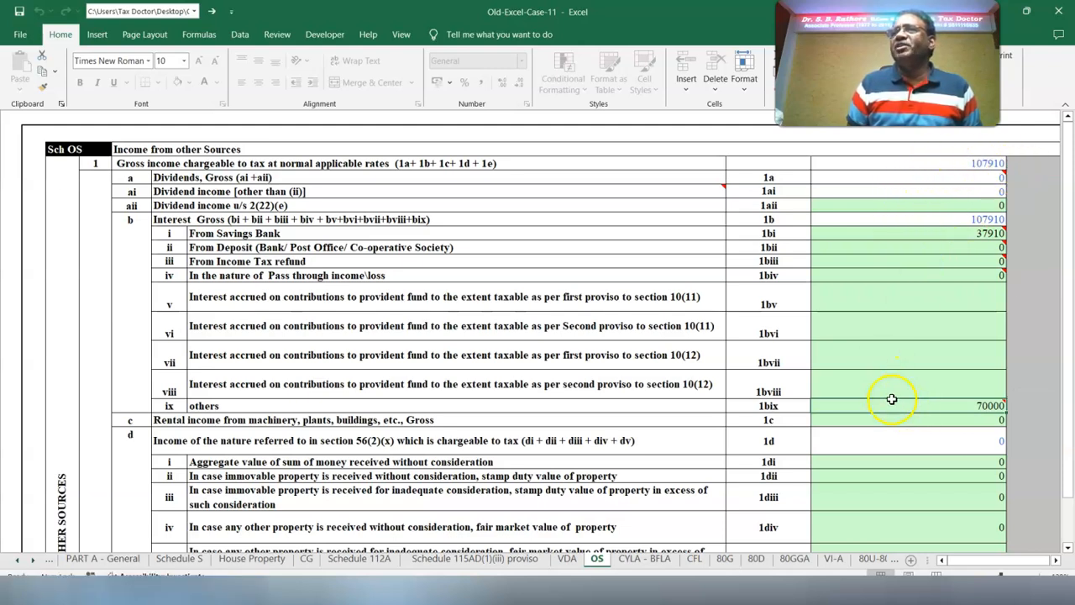
{"action": "scroll", "coordinate": [910, 424], "scroll_direction": "right", "scroll_amount": 5}
{"action": "left_click", "coordinate": [1004, 190]}
{"action": "key", "text": "Return"}
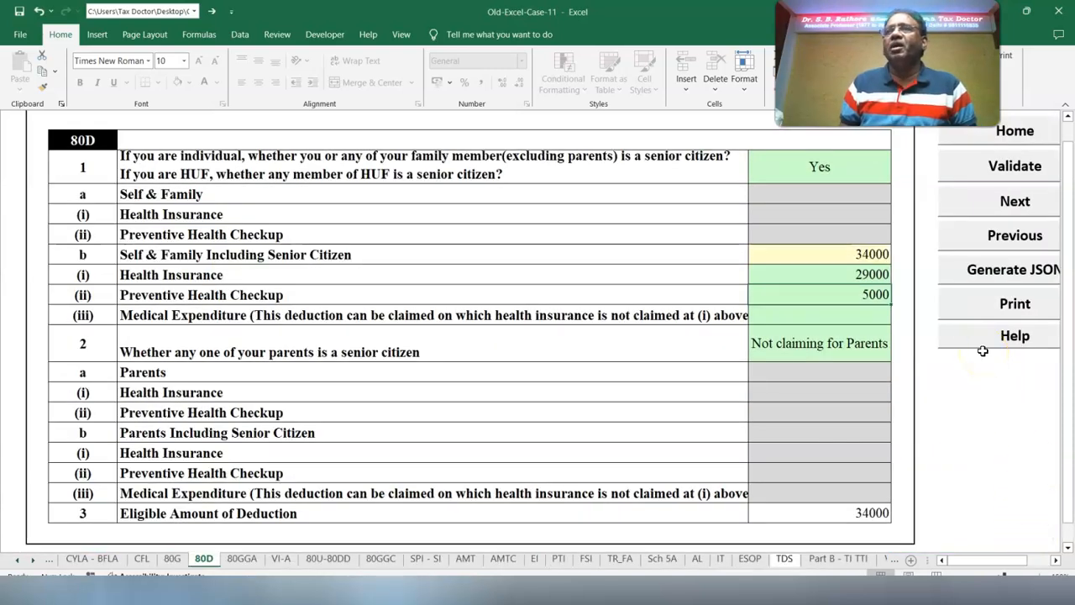
Try to set the senior-citizen Preventive Health Checkup amount in Schedule 80D to 7000
{"action": "left_click", "coordinate": [802, 168]}
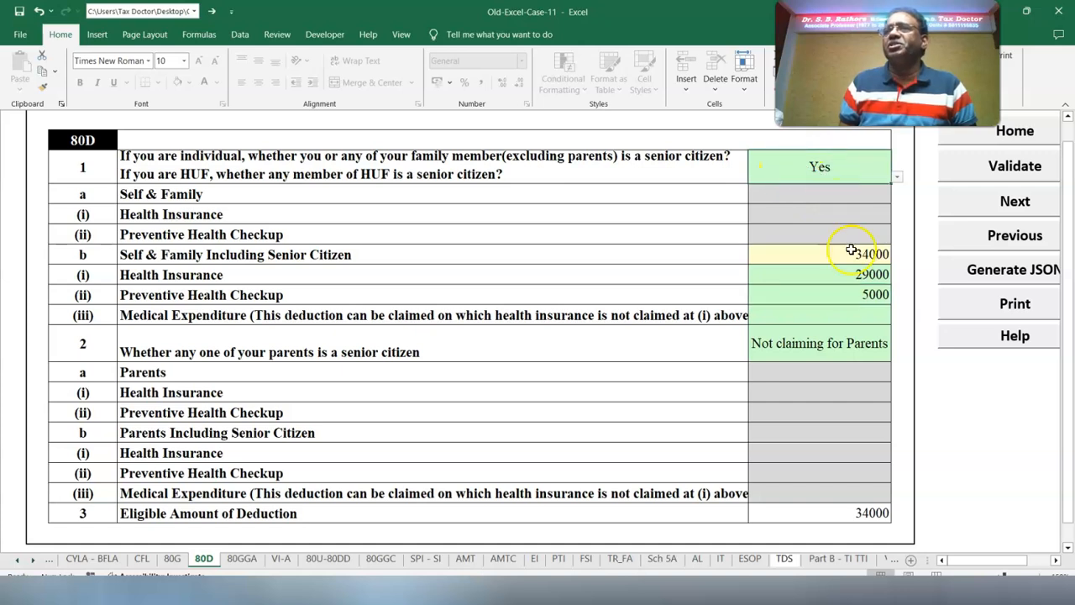
{"action": "left_click", "coordinate": [819, 295]}
{"action": "type", "text": "7000"}
{"action": "key", "text": "Return"}
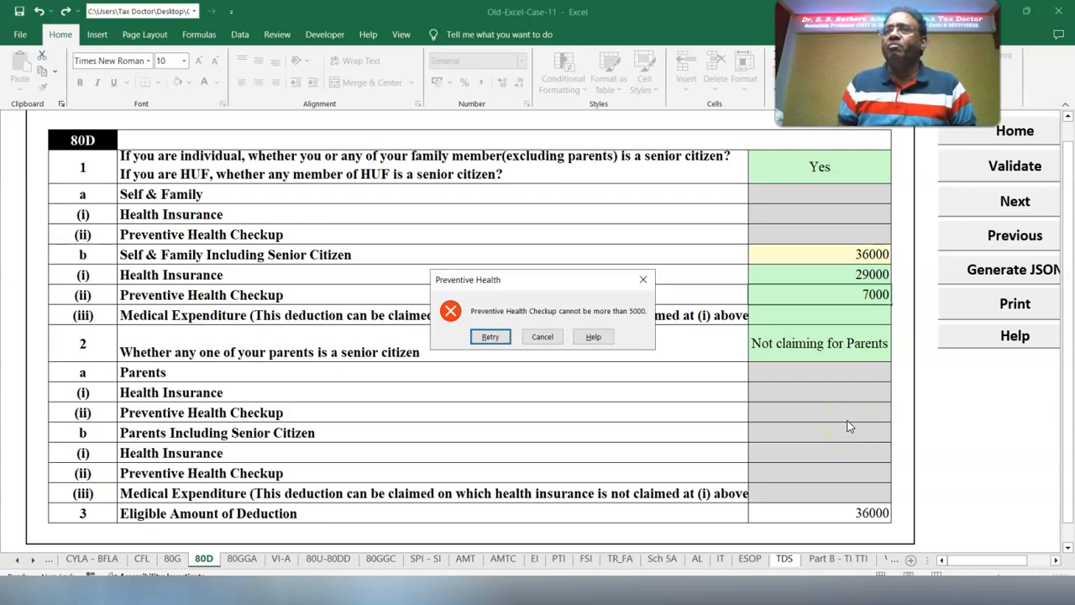
{"action": "key", "text": "Escape"}
Validate Schedule 80D
{"action": "left_click", "coordinate": [1002, 446]}
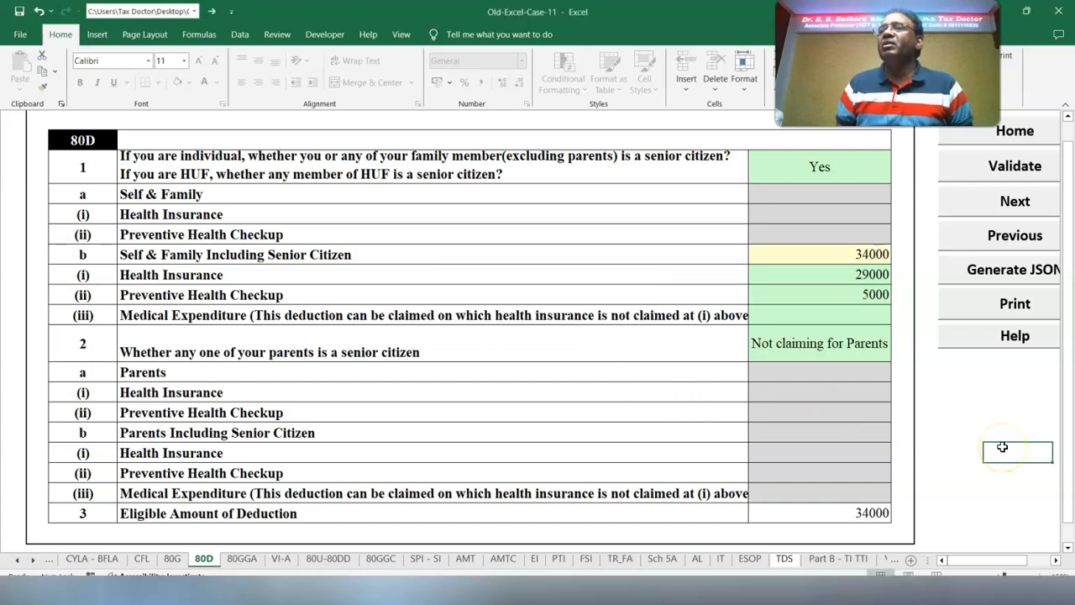
{"action": "left_click", "coordinate": [998, 438]}
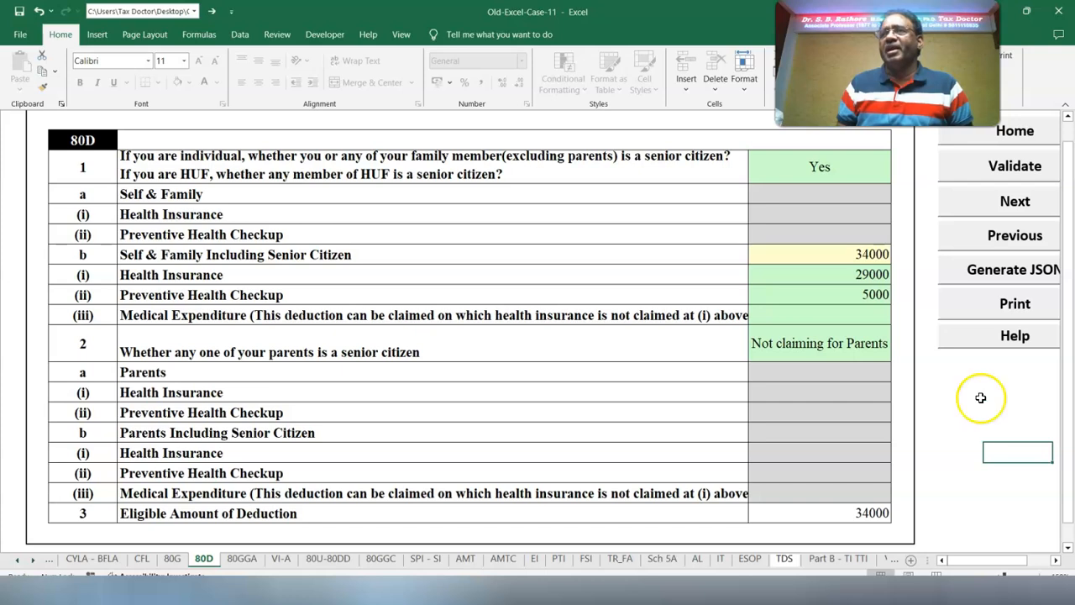
{"action": "left_click", "coordinate": [981, 167]}
{"action": "key", "text": "Return"}
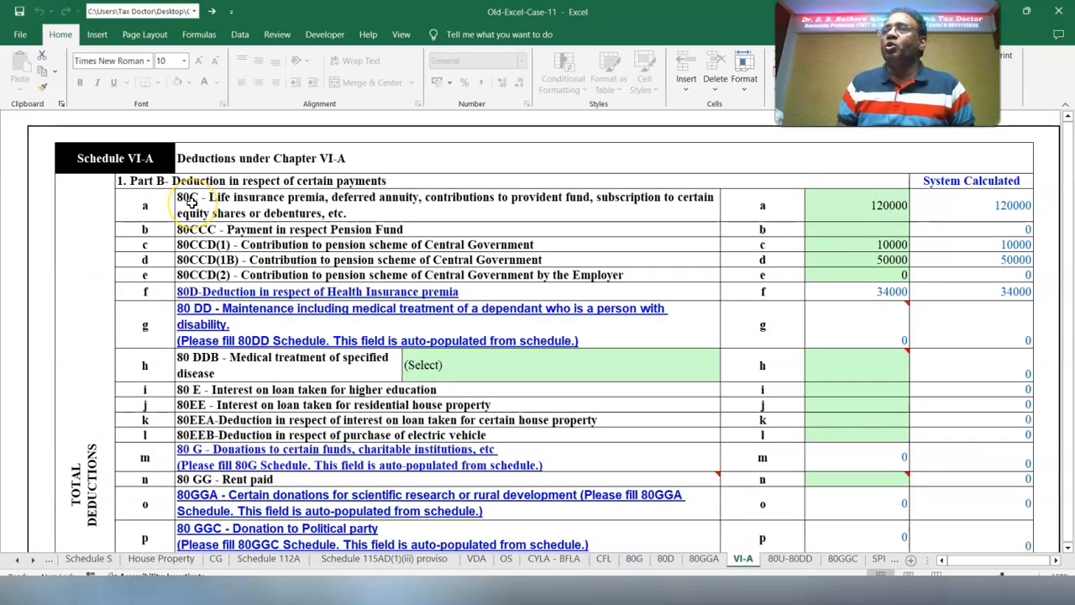
Examine the Schedule VI-A deductions from 80C, 80CCD and 80D down to 80TTB and the remaining items
{"action": "left_click", "coordinate": [863, 207]}
{"action": "left_click", "coordinate": [846, 259]}
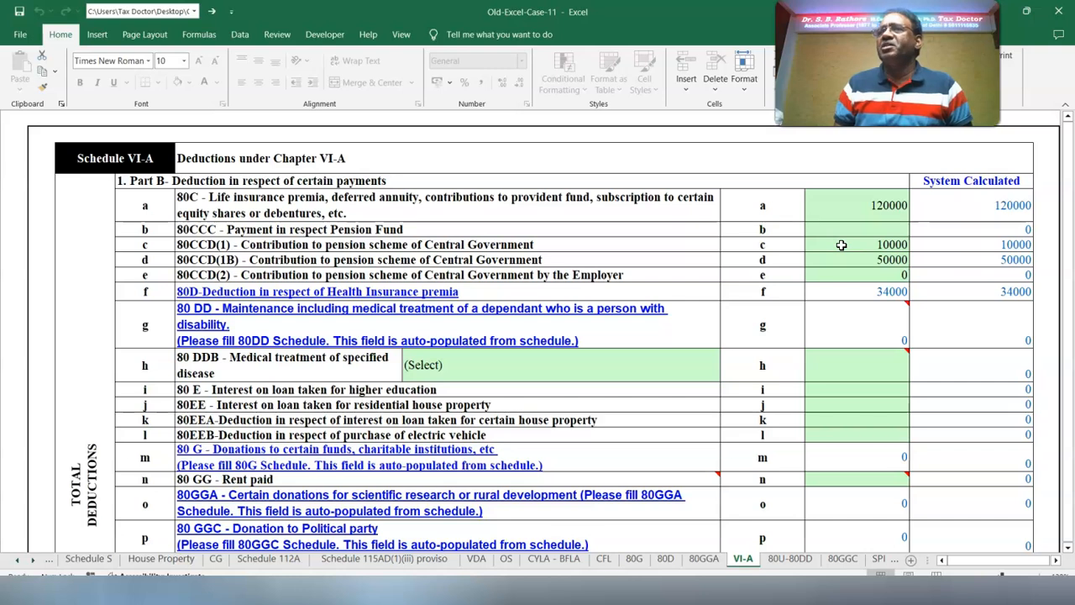
{"action": "left_click", "coordinate": [836, 292]}
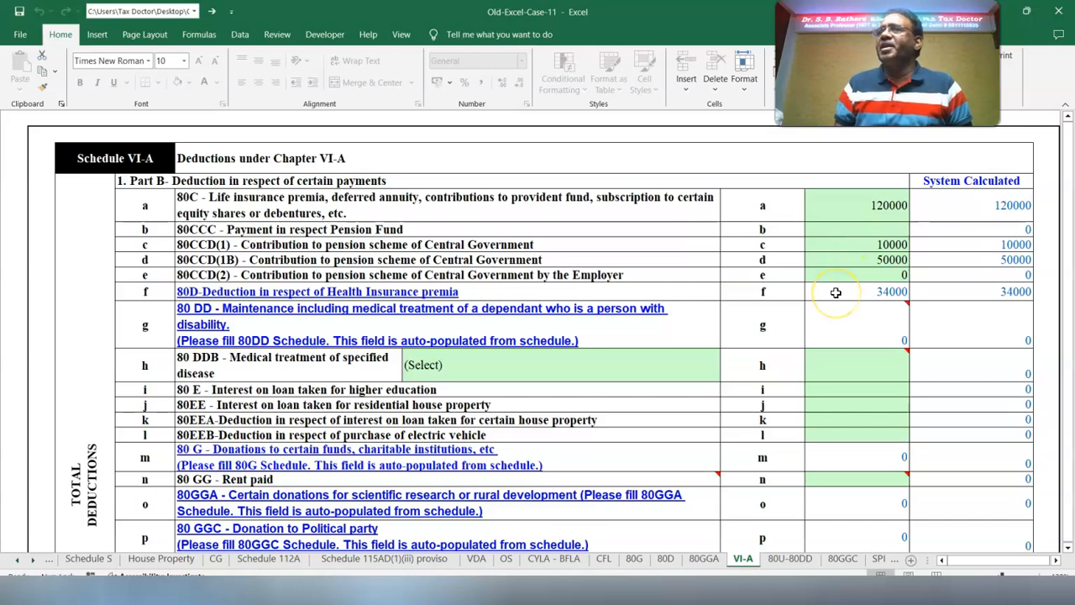
{"action": "scroll", "coordinate": [907, 409], "scroll_direction": "down", "scroll_amount": 3}
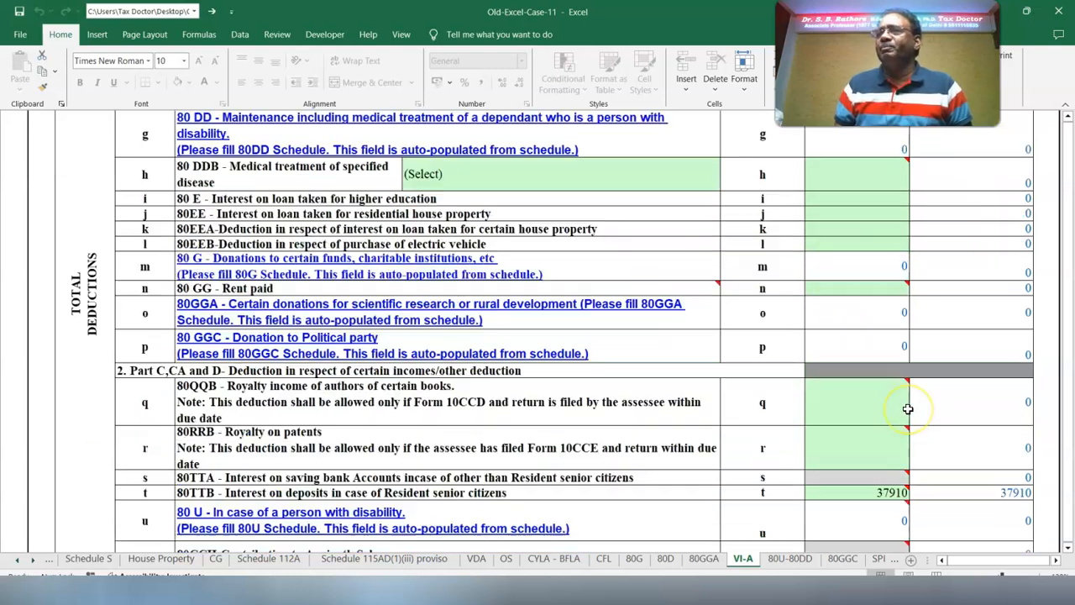
{"action": "mouse_move", "coordinate": [866, 497]}
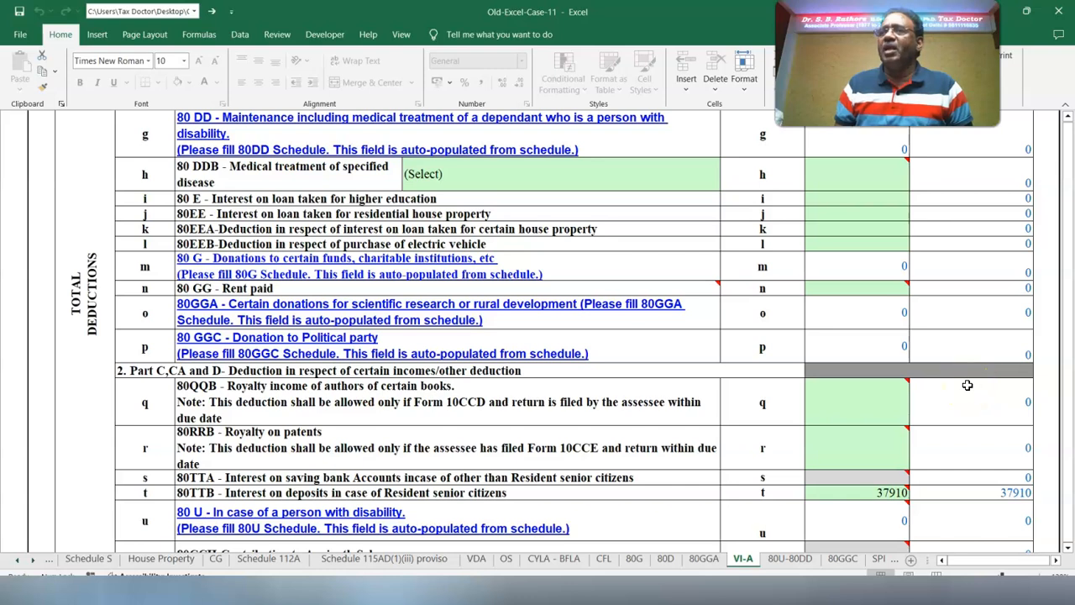
{"action": "scroll", "coordinate": [959, 448], "scroll_direction": "down", "scroll_amount": 4}
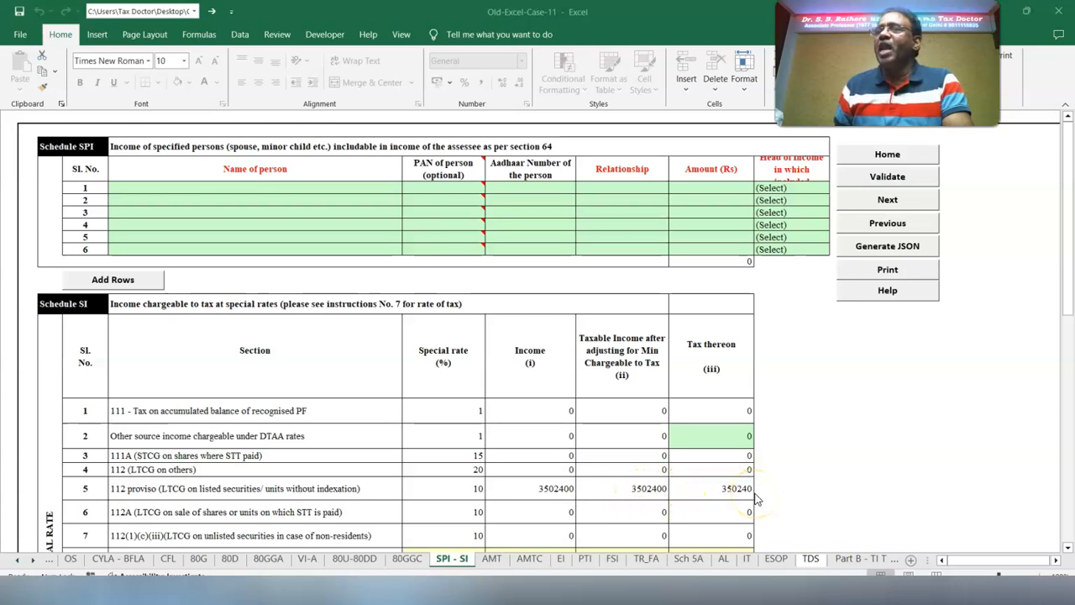
Validate the SPI - SI sheet covering specified persons' income and income taxed at special rates
{"action": "left_click", "coordinate": [889, 177]}
{"action": "key", "text": "Return"}
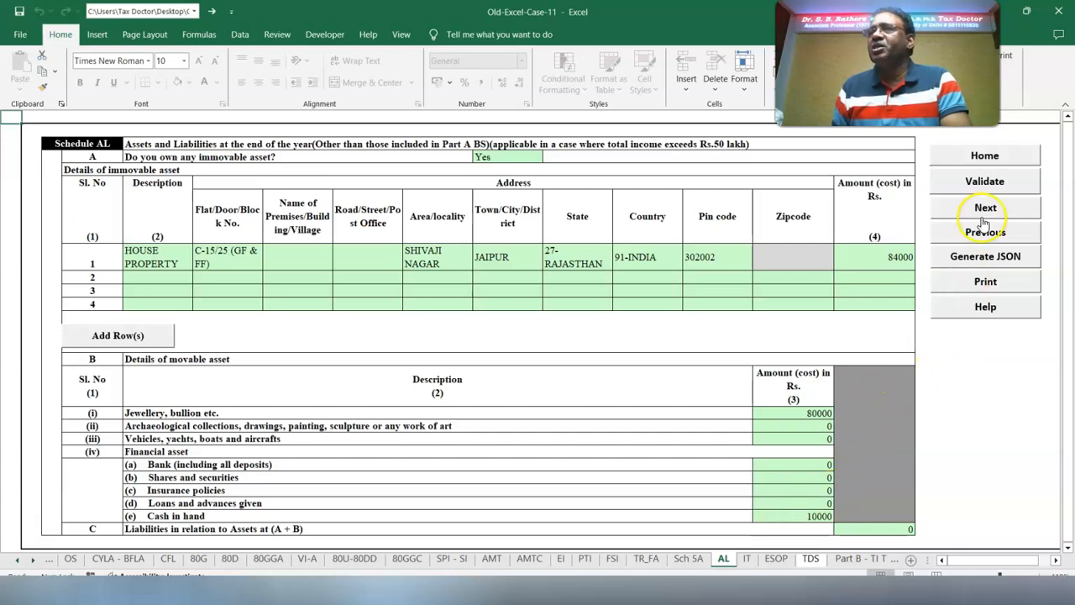
Validate Schedule AL and the Schedule IT details of advance tax and self-assessment tax payments
{"action": "left_click", "coordinate": [985, 182]}
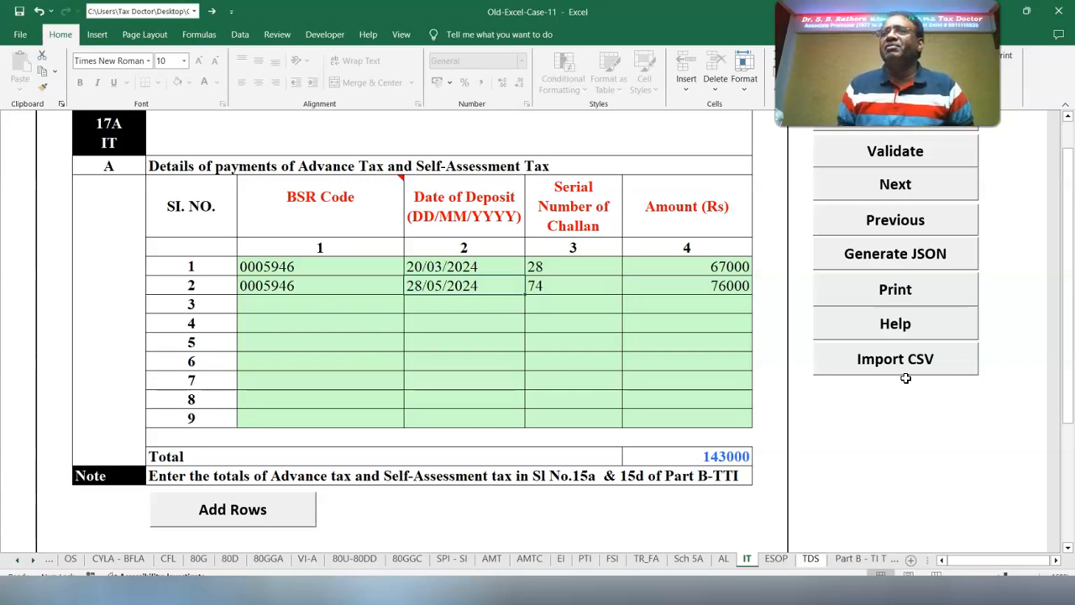
{"action": "left_click", "coordinate": [894, 151]}
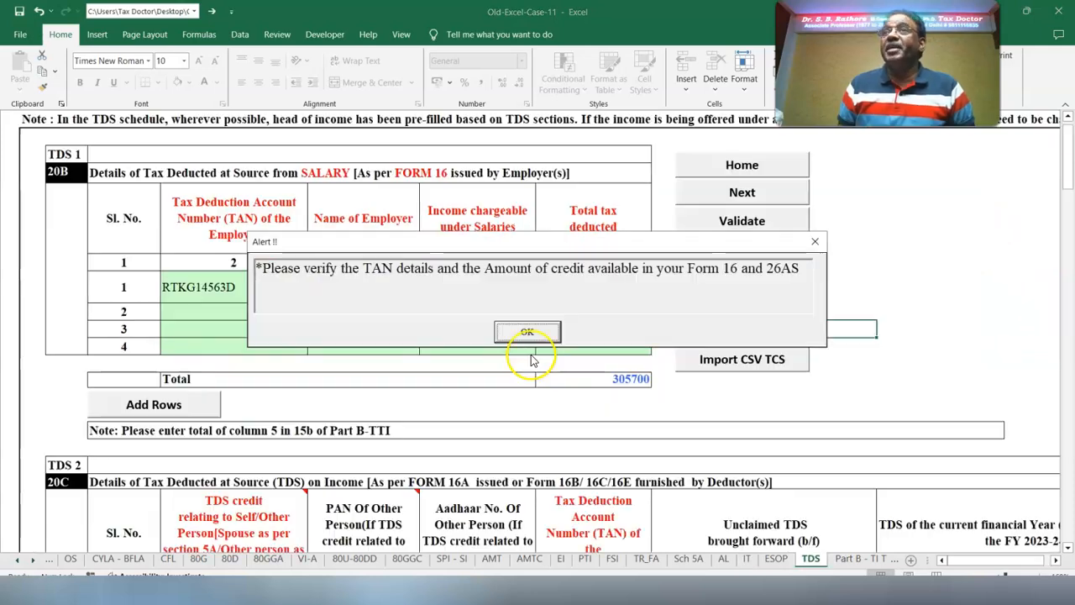
Validate the TDS schedule and acknowledge the reminder about TAN and Form 16/26AS credit details
{"action": "left_click", "coordinate": [519, 332]}
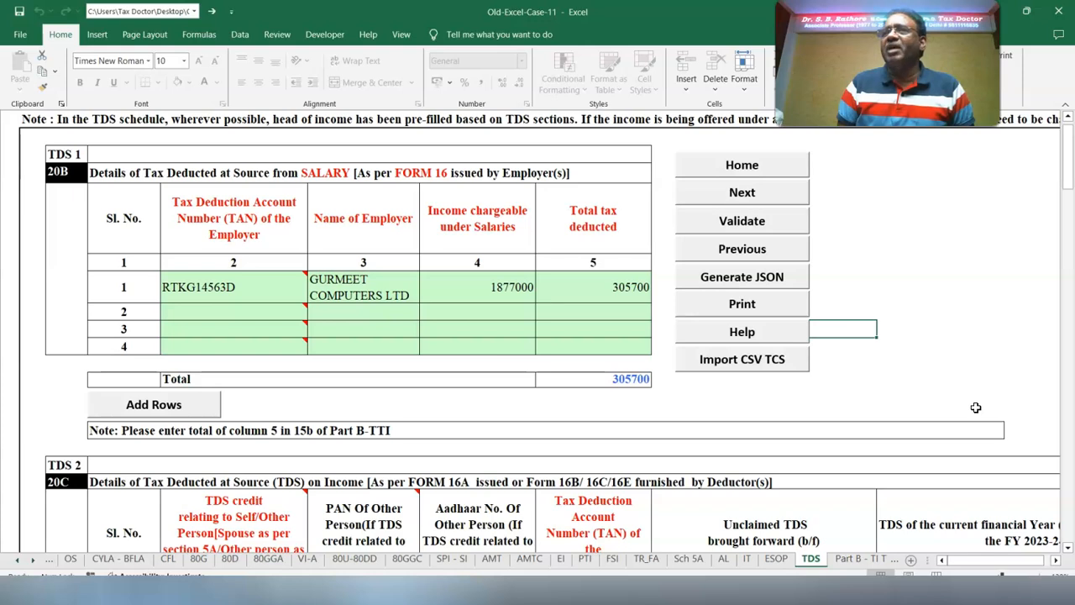
{"action": "left_click", "coordinate": [725, 221]}
{"action": "left_click", "coordinate": [516, 331]}
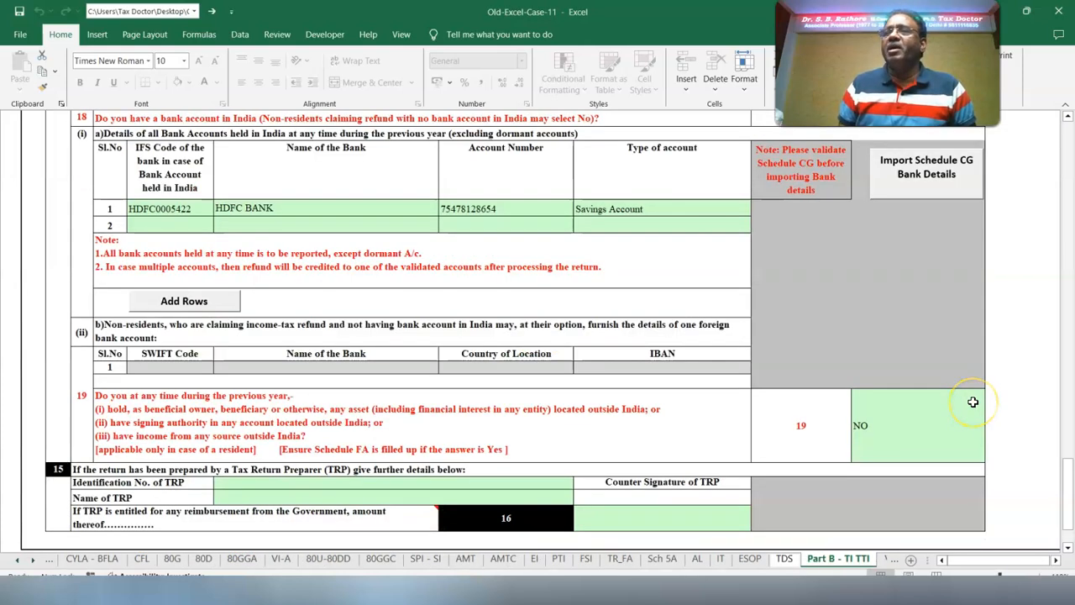
Check the bank account's IFS code, bank name, number and type, and the foreign-asset answer in item 19 of Part B
{"action": "left_click", "coordinate": [157, 210]}
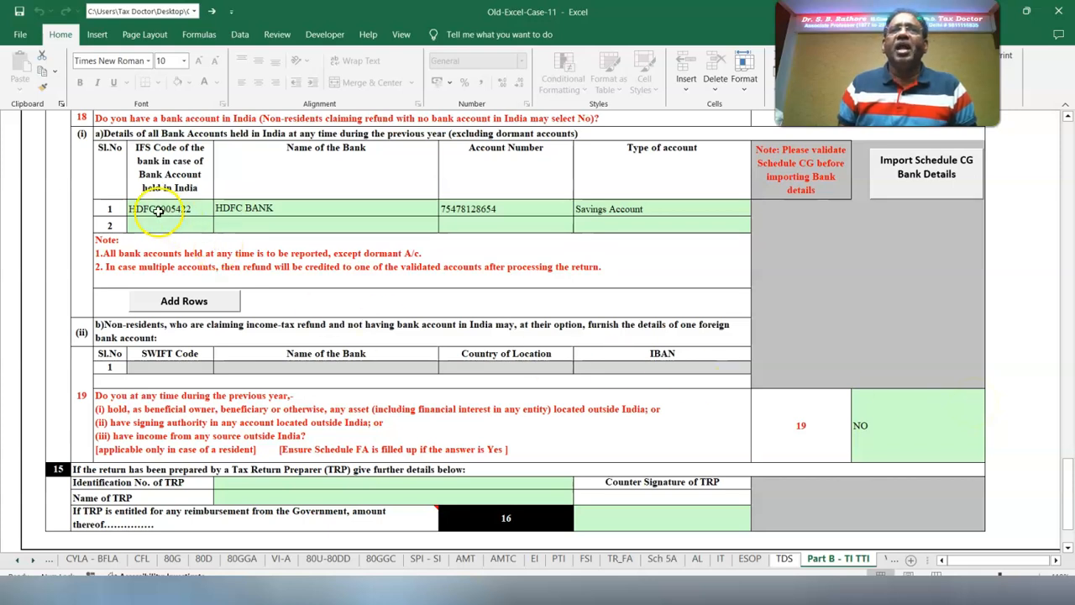
{"action": "left_click", "coordinate": [256, 208]}
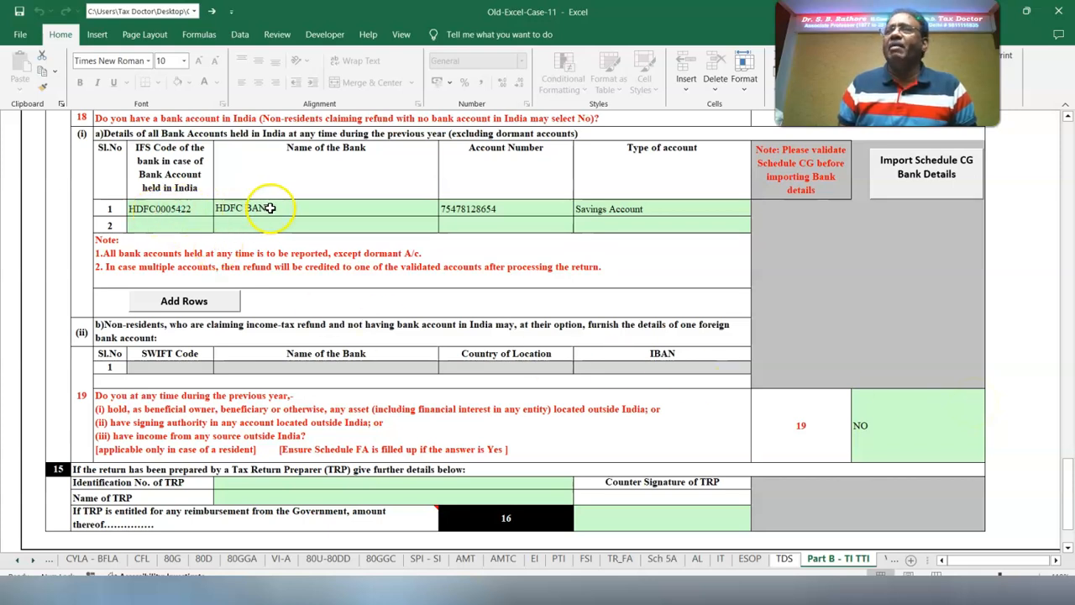
{"action": "left_click", "coordinate": [549, 214]}
{"action": "left_click", "coordinate": [652, 211]}
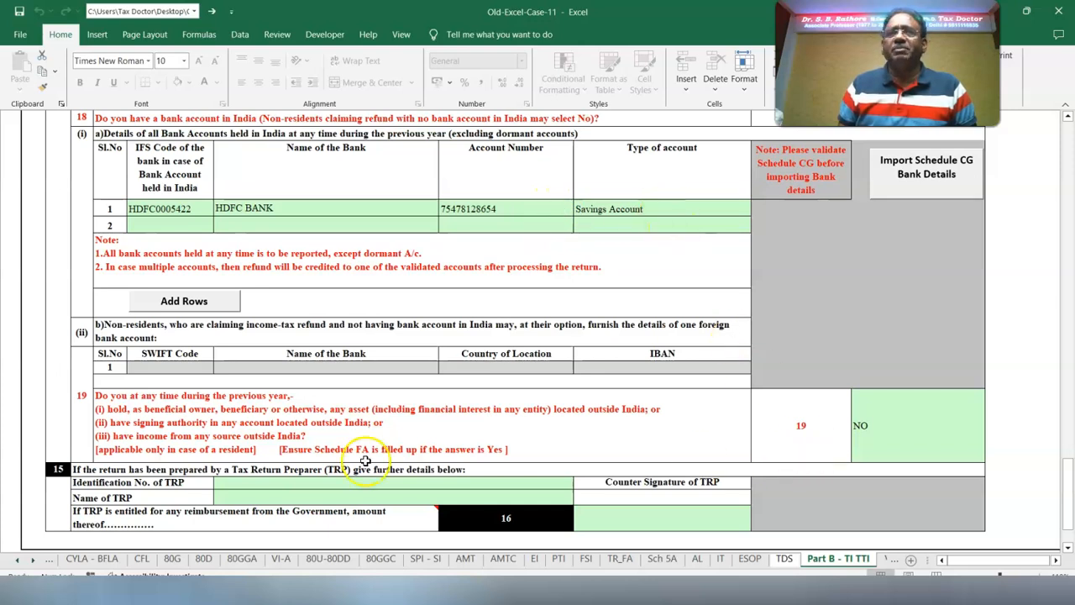
{"action": "left_click", "coordinate": [930, 429]}
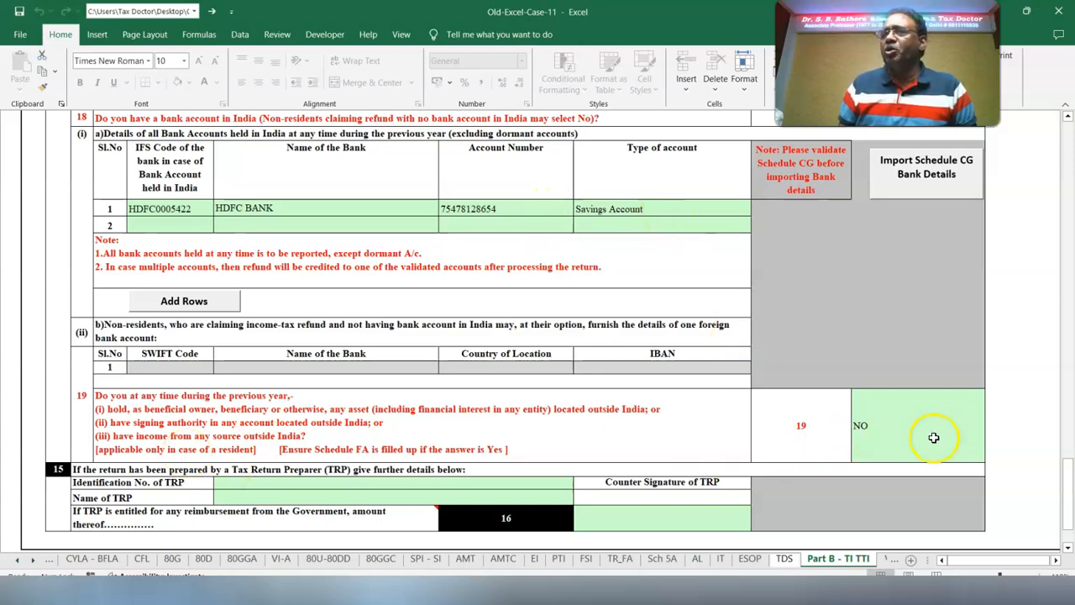
Go to the Verification schedule and validate it
{"action": "key", "text": "ctrl+Page_Down"}
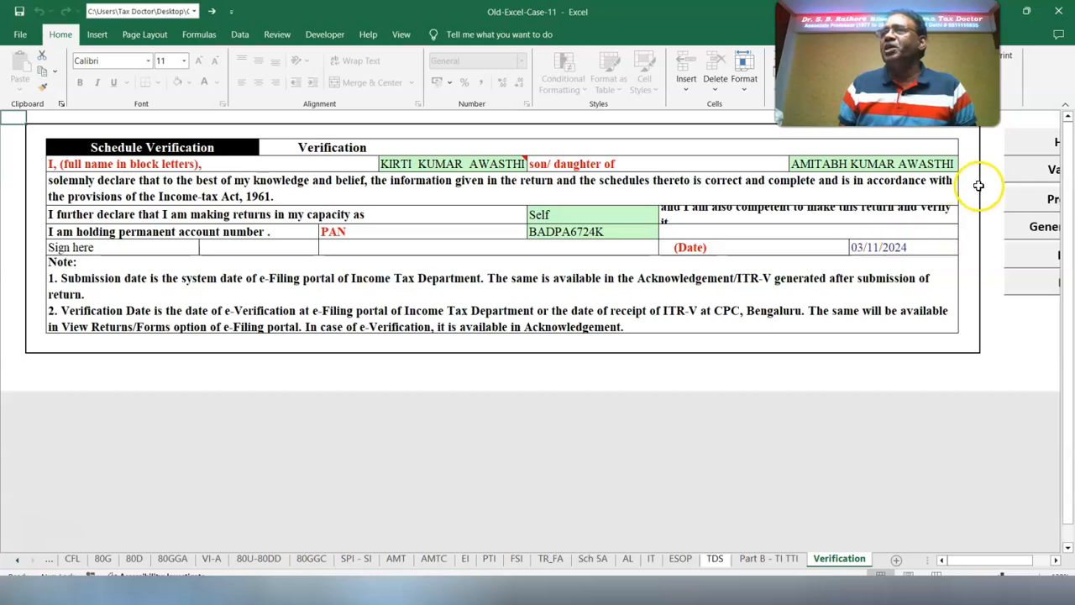
{"action": "left_click", "coordinate": [1052, 169]}
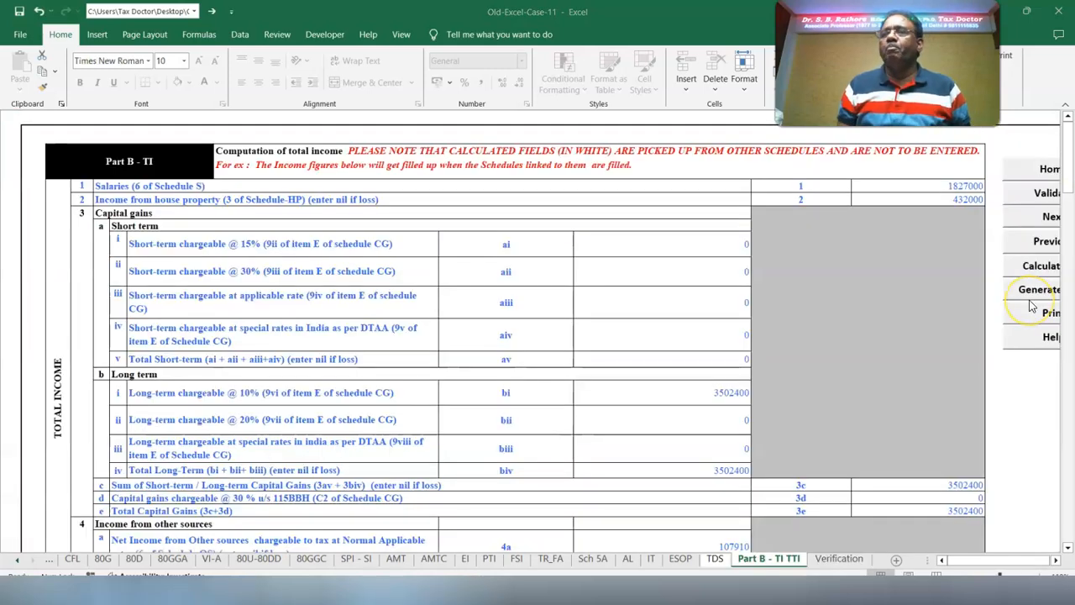
Calculate the tax in Part B - TI TTI and review the total income and tax liability computation
{"action": "left_click", "coordinate": [1017, 264]}
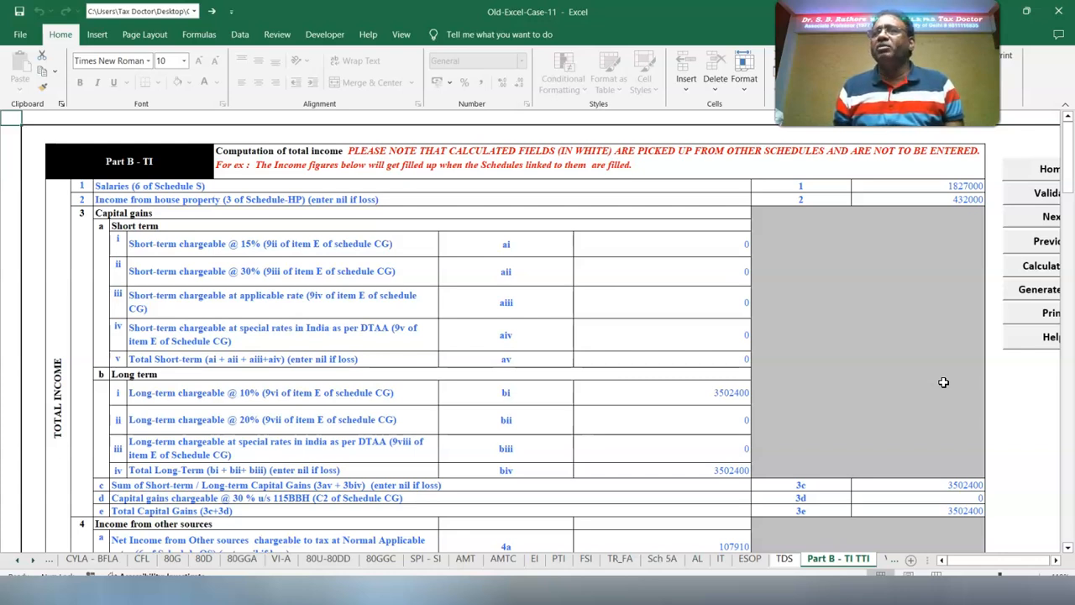
{"action": "scroll", "coordinate": [943, 382], "scroll_direction": "down", "scroll_amount": 3}
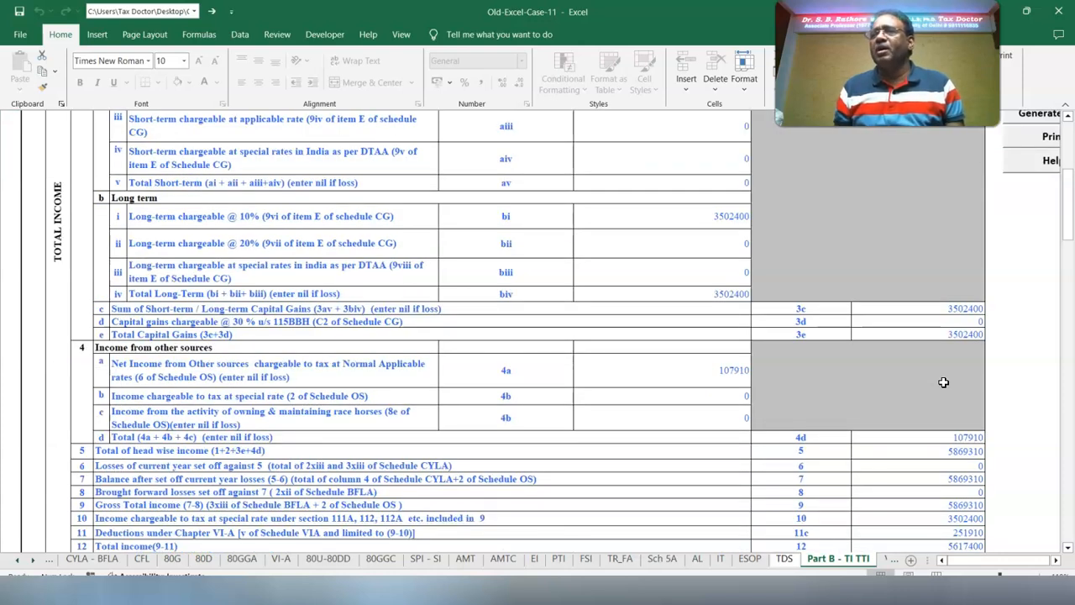
{"action": "scroll", "coordinate": [943, 382], "scroll_direction": "down", "scroll_amount": 5}
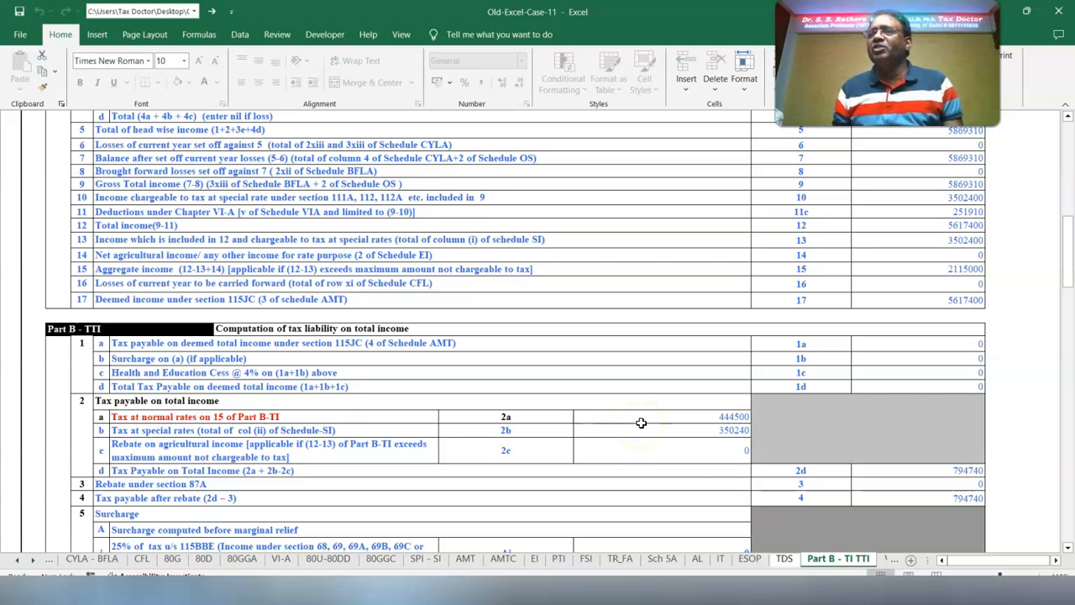
{"action": "scroll", "coordinate": [647, 439], "scroll_direction": "down", "scroll_amount": 4}
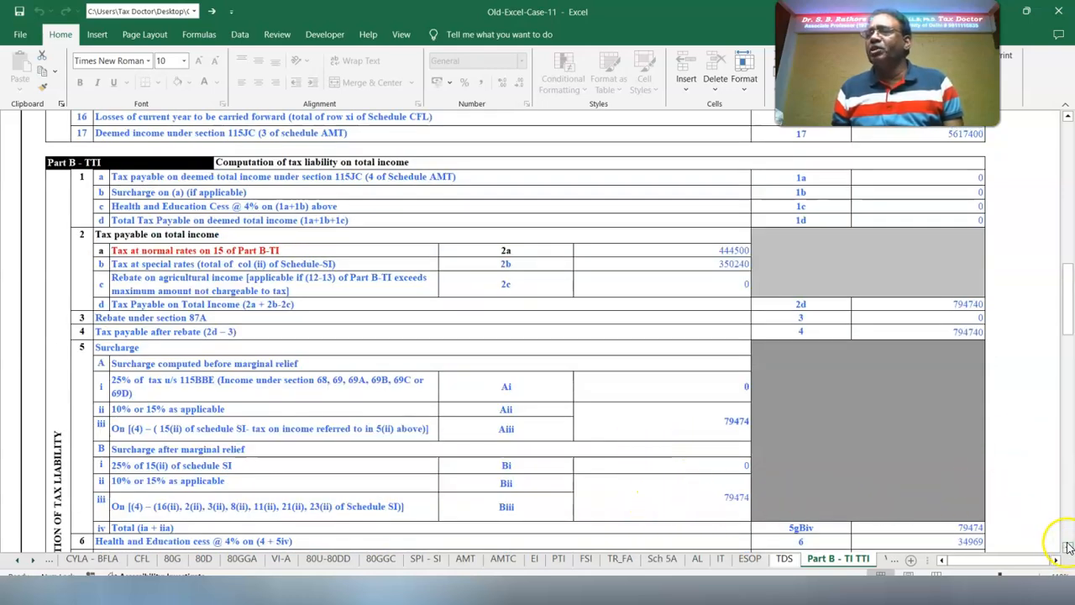
{"action": "scroll", "coordinate": [1068, 548], "scroll_direction": "down", "scroll_amount": 5}
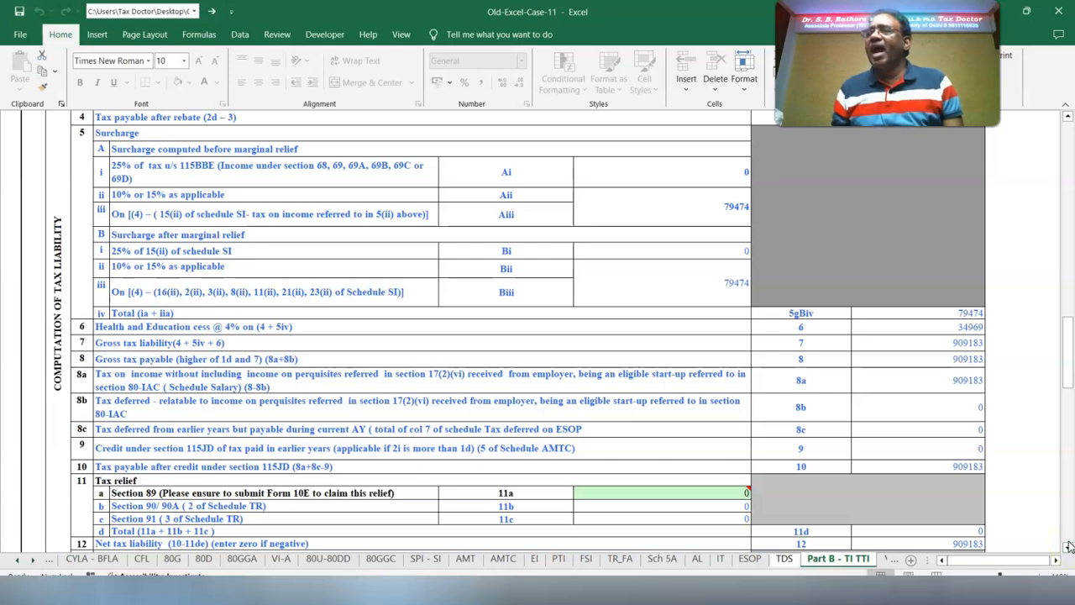
In Part B - TTI item 13, set the section 234A interest to 0 and clear the section 234F late-filing fee
{"action": "scroll", "coordinate": [785, 409], "scroll_direction": "down", "scroll_amount": 4}
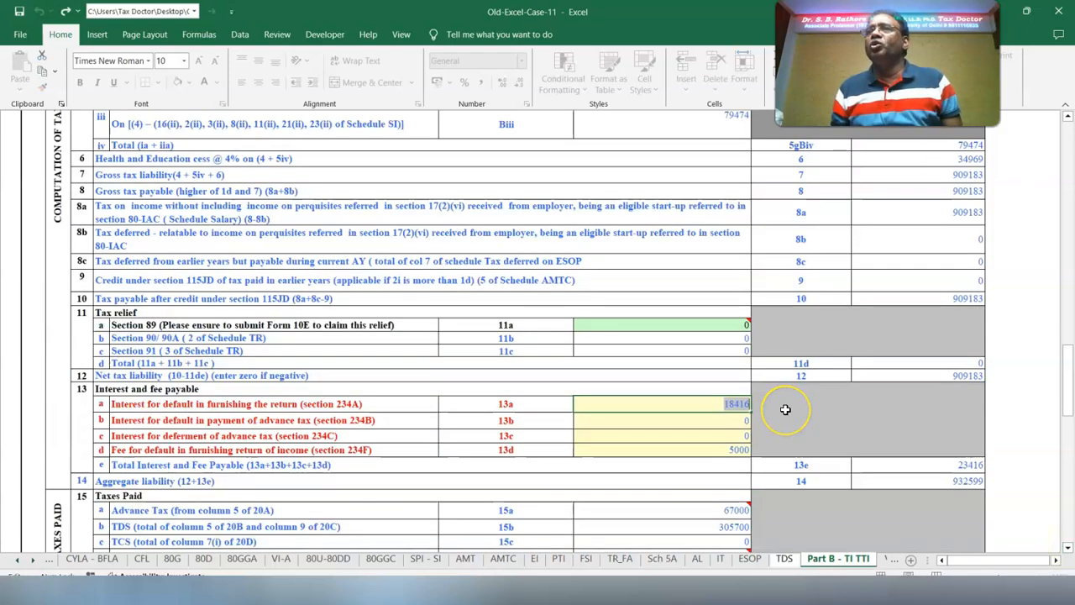
{"action": "type", "text": "0"}
{"action": "left_click", "coordinate": [684, 447]}
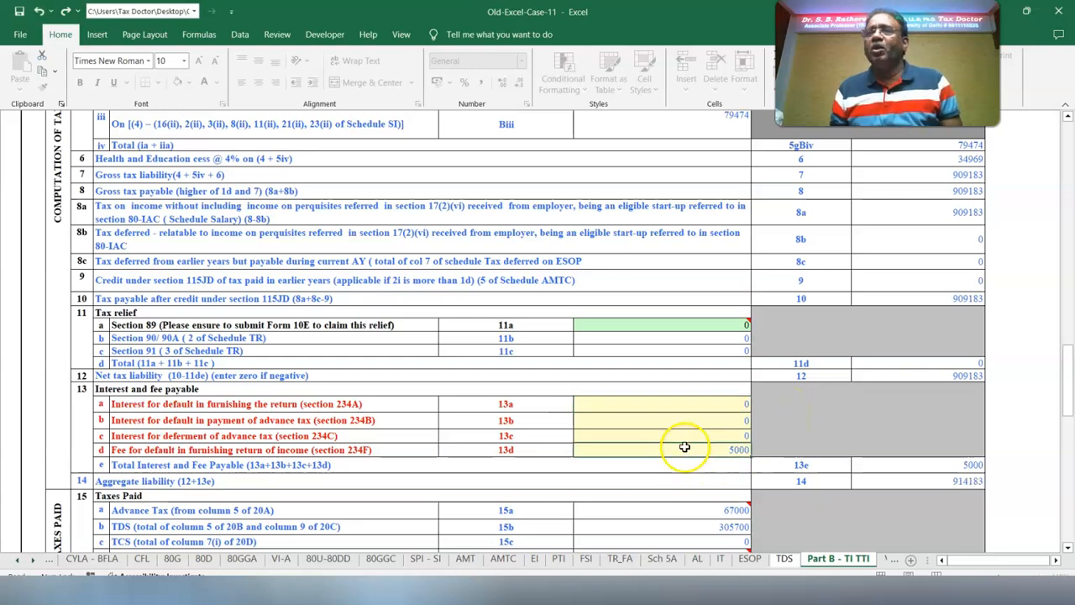
{"action": "left_click", "coordinate": [696, 458]}
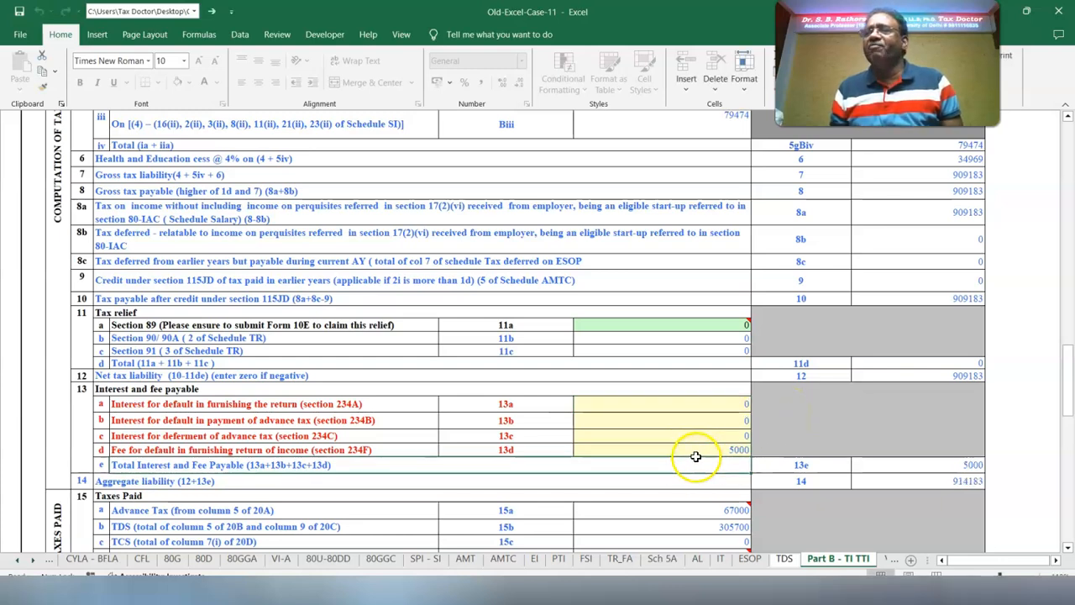
{"action": "key", "text": "Delete"}
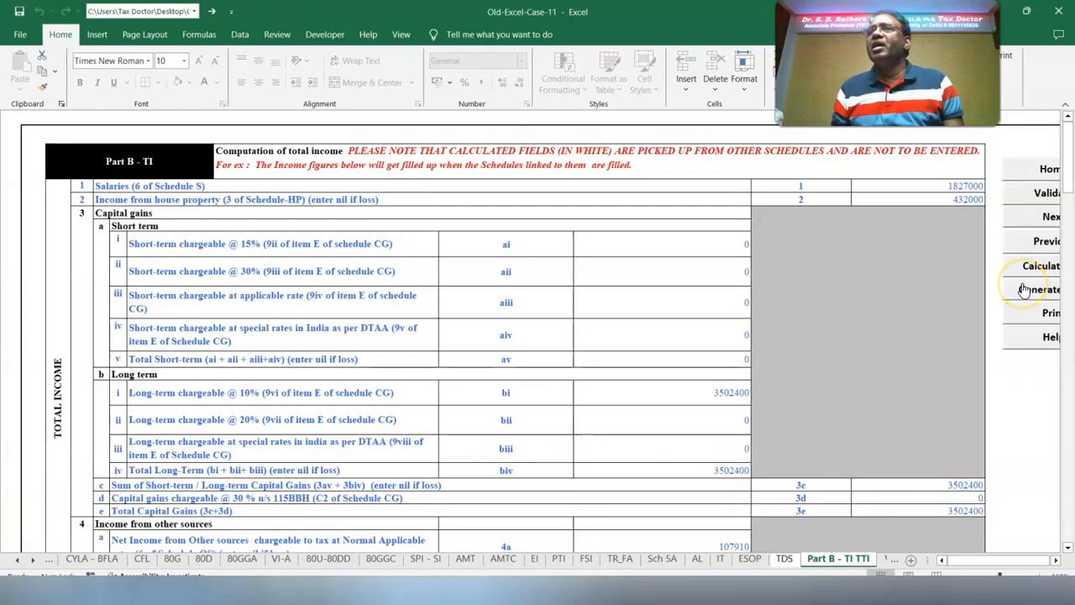
Generate the return's JSON, acknowledging the alerts about audit liability and payment of taxes
{"action": "left_click", "coordinate": [1023, 290]}
{"action": "left_click", "coordinate": [542, 388]}
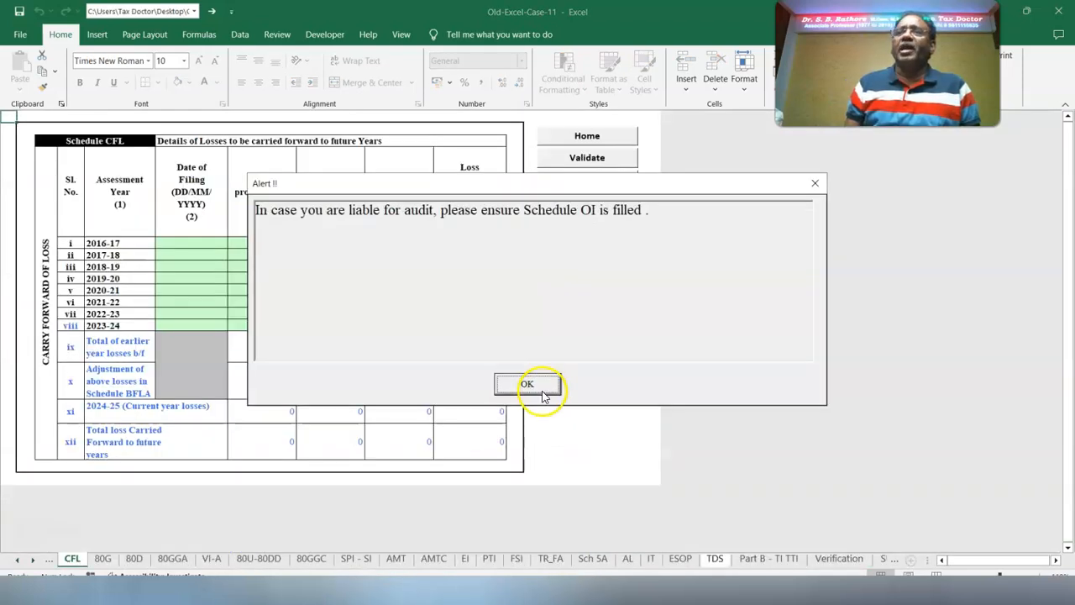
{"action": "left_click", "coordinate": [542, 388]}
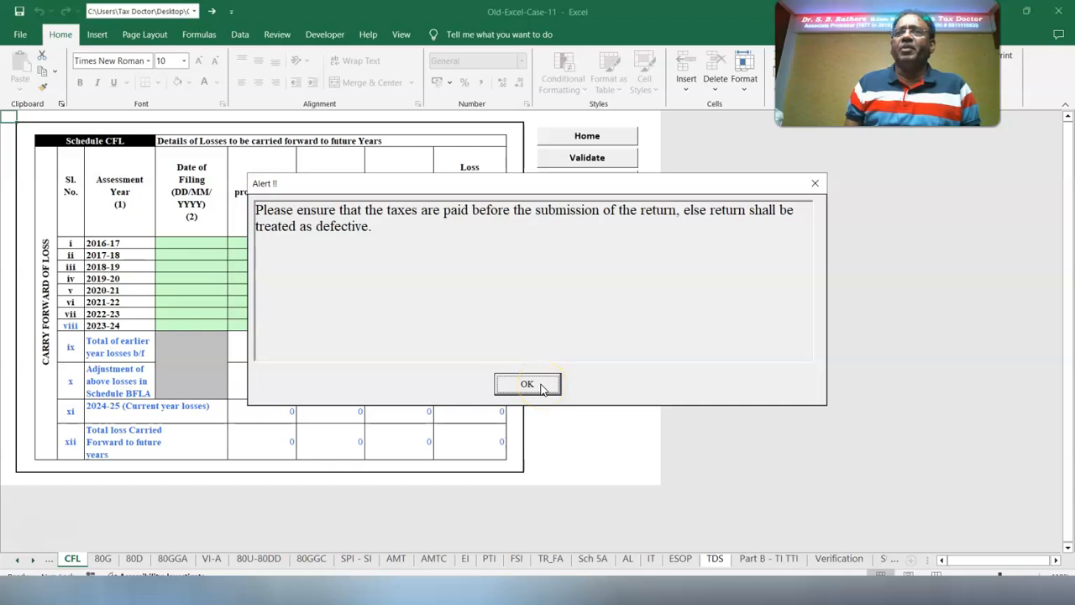
{"action": "left_click", "coordinate": [542, 392]}
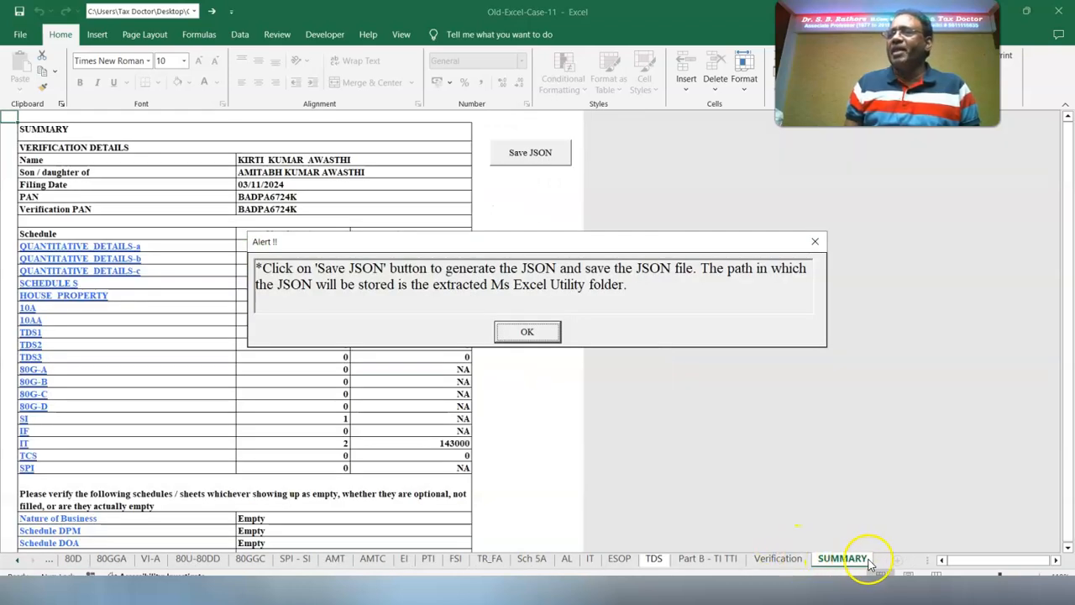
Save the ITR-2 JSON file from the Summary sheet and acknowledge the alerts
{"action": "left_click", "coordinate": [527, 331]}
{"action": "left_click", "coordinate": [531, 154]}
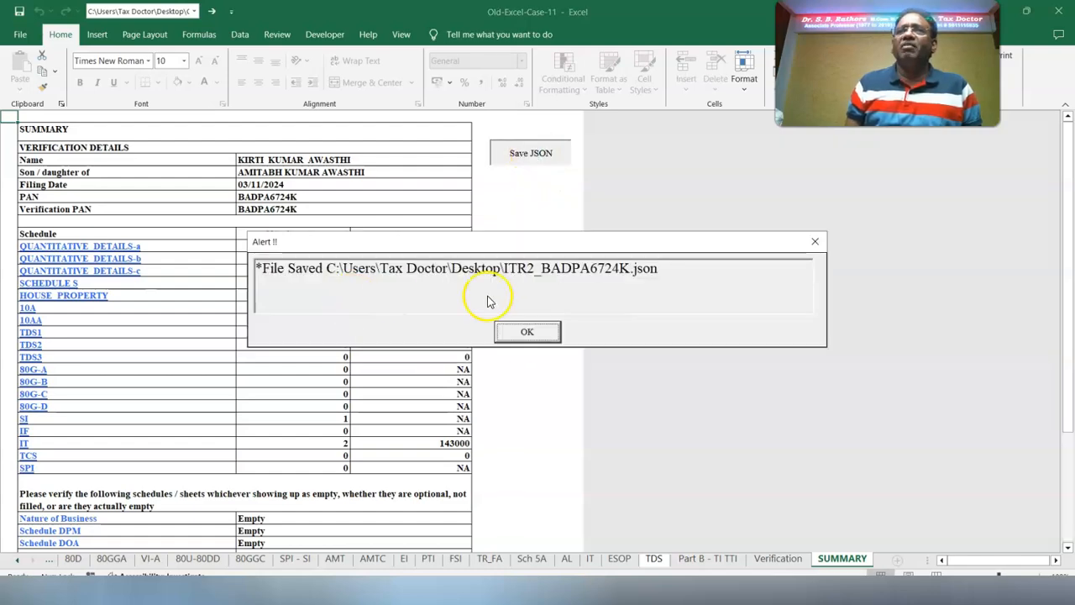
{"action": "left_click", "coordinate": [527, 330]}
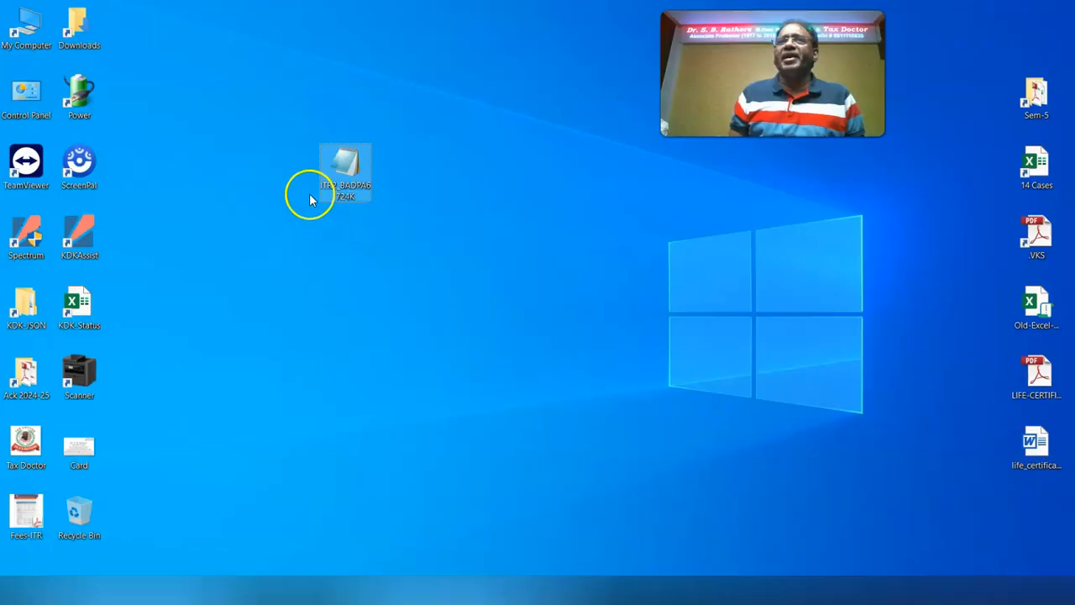
Open the saved ITR-2 JSON file from the desktop in Notepad and find successive occurrences of 37910
{"action": "right_click", "coordinate": [345, 172]}
{"action": "left_click", "coordinate": [382, 178]}
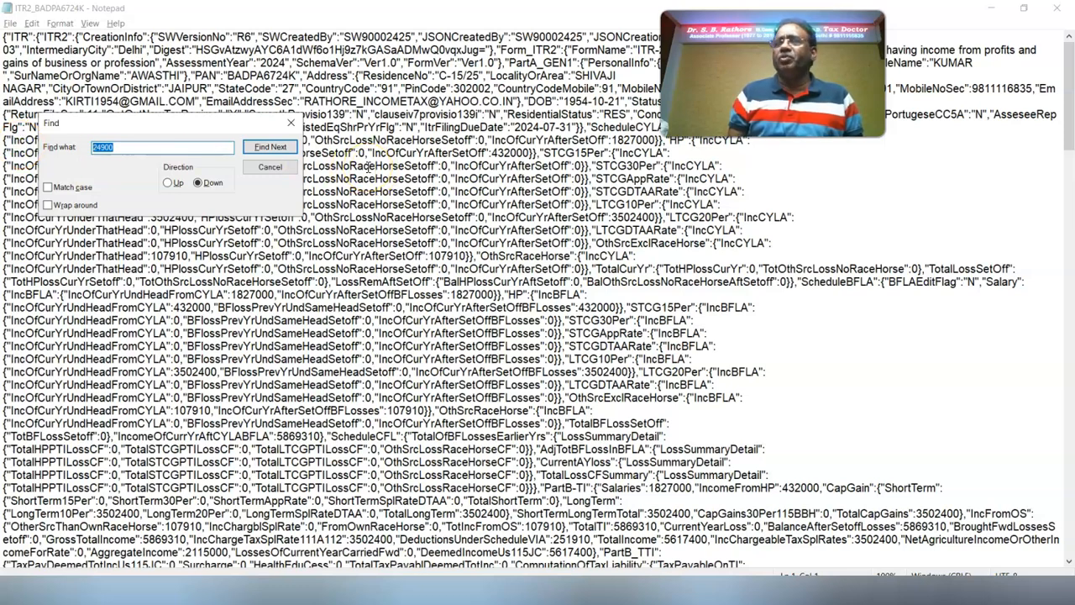
{"action": "type", "text": "37910"}
{"action": "left_click", "coordinate": [270, 147]}
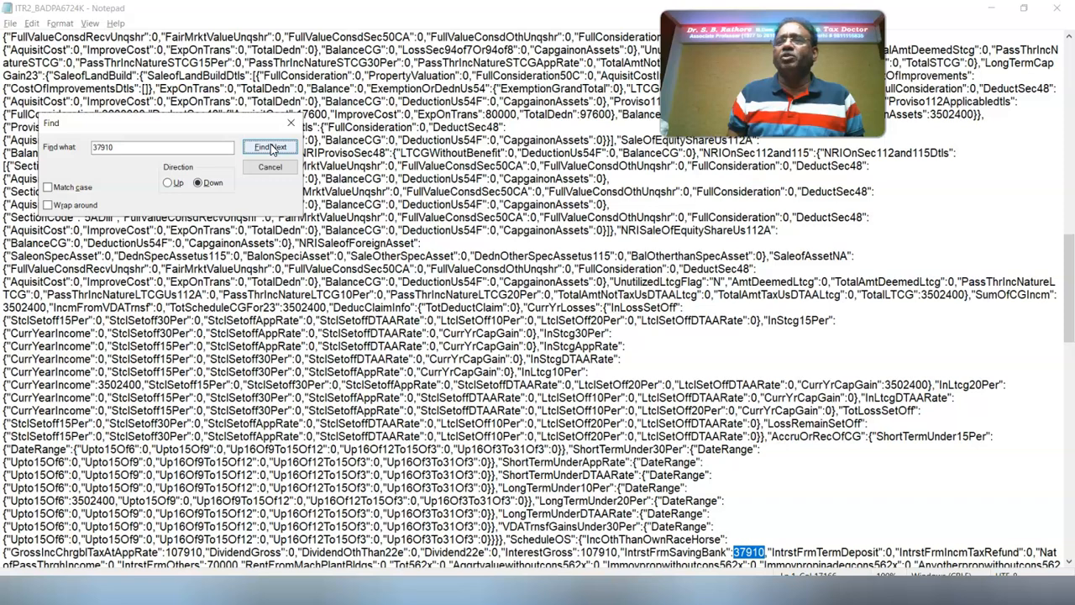
{"action": "left_click", "coordinate": [270, 147]}
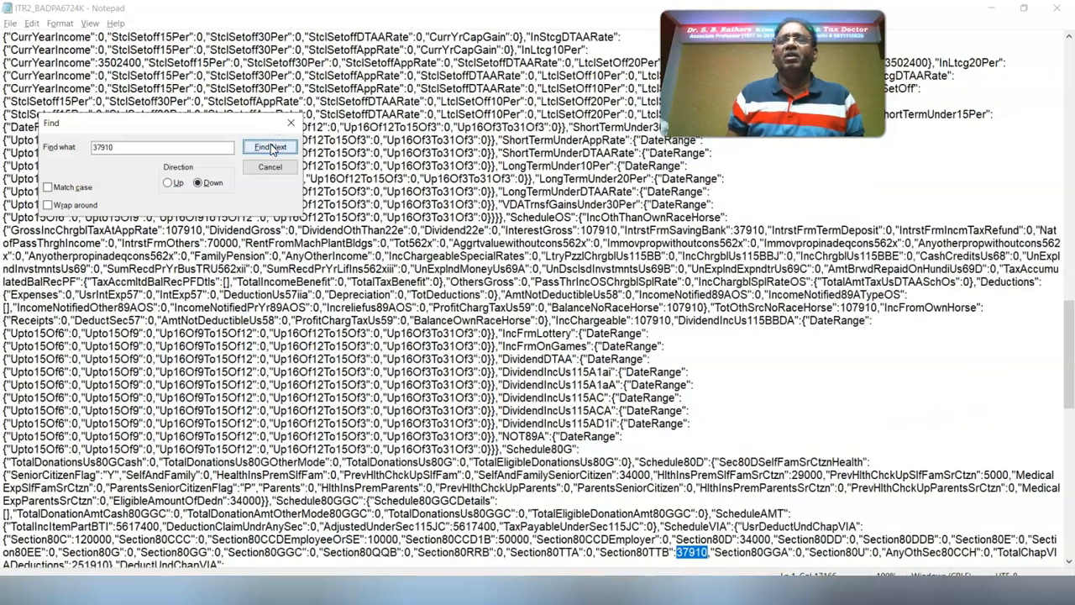
{"action": "left_click", "coordinate": [270, 147]}
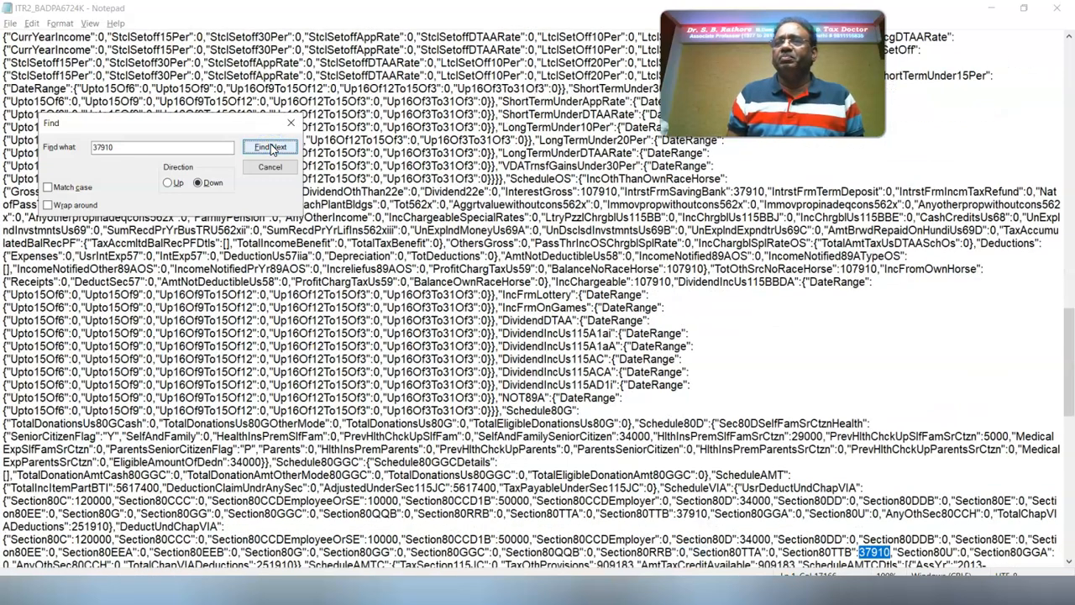